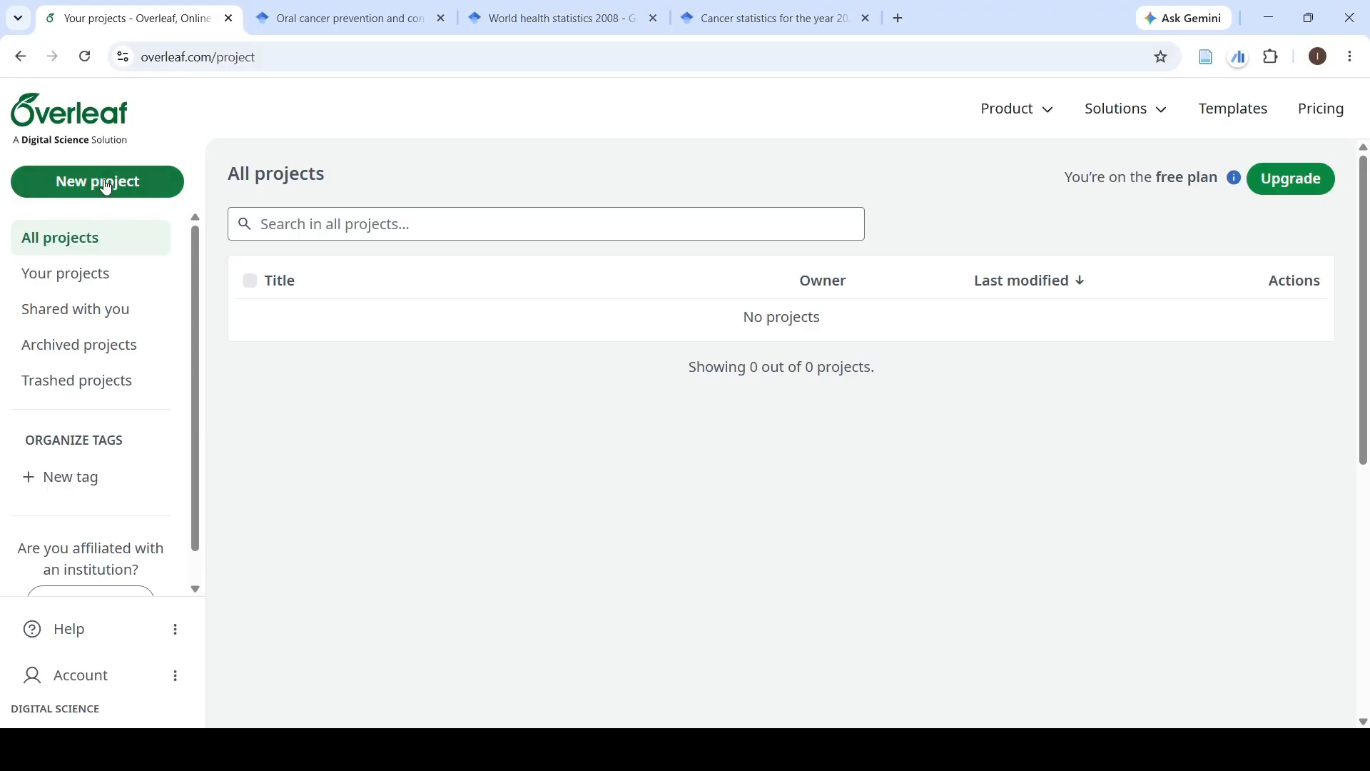
Create a blank project named "How to add References to the LaTex Document" and recompile it
left_click(55, 185)
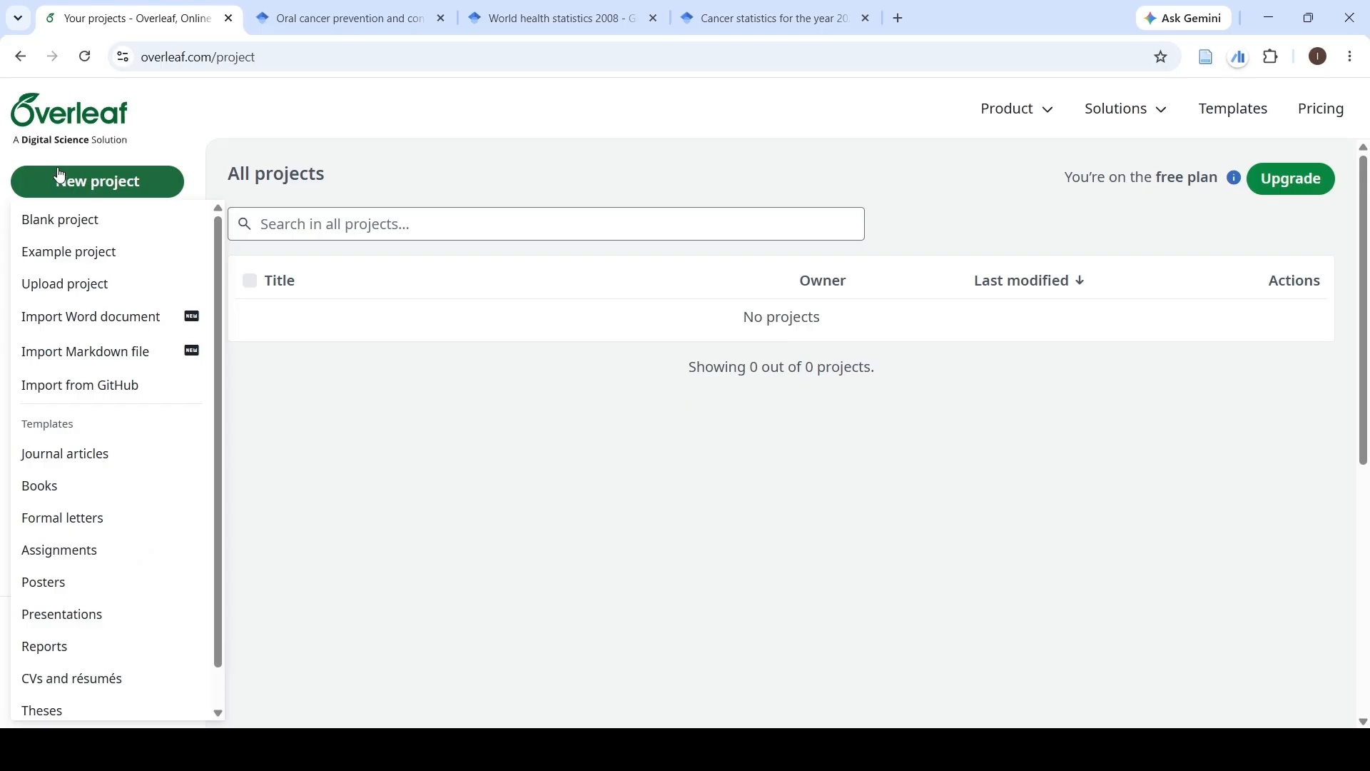
left_click(61, 227)
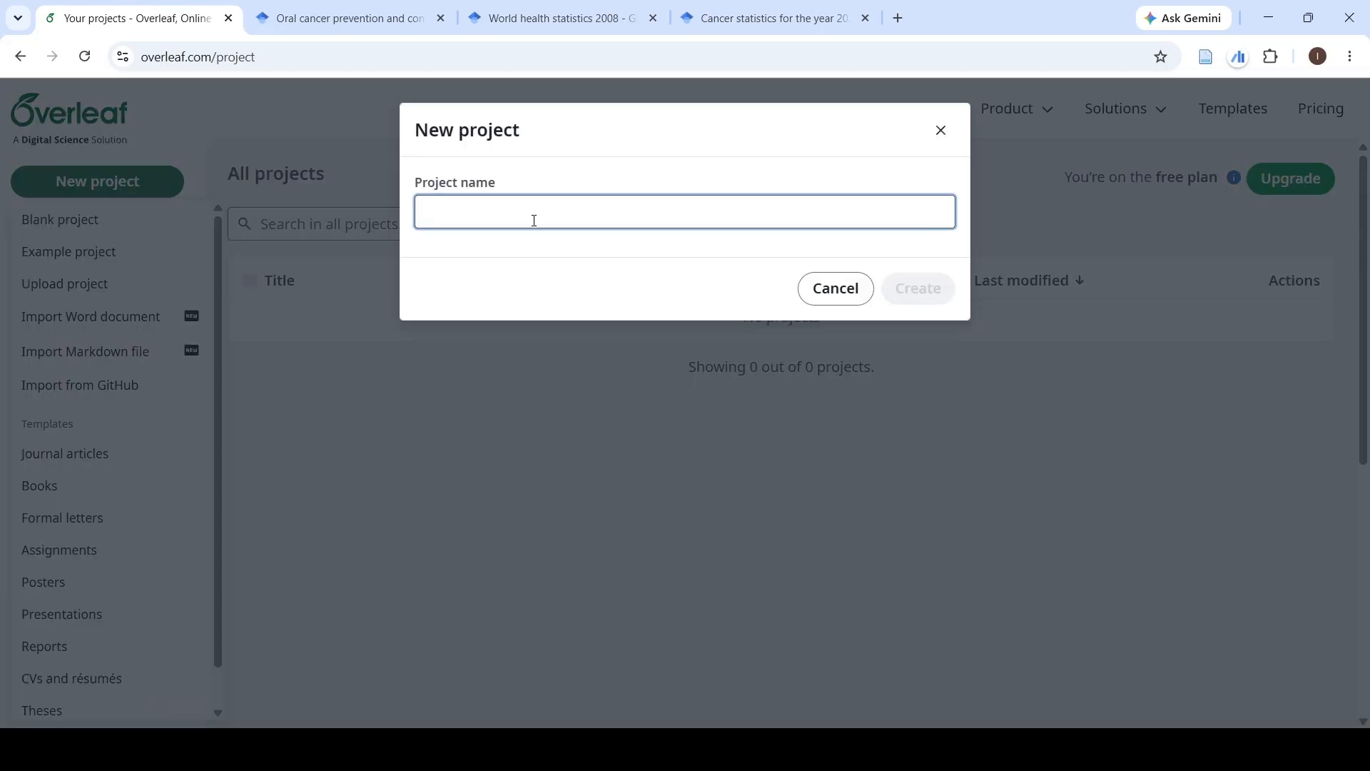
type("How to ad")
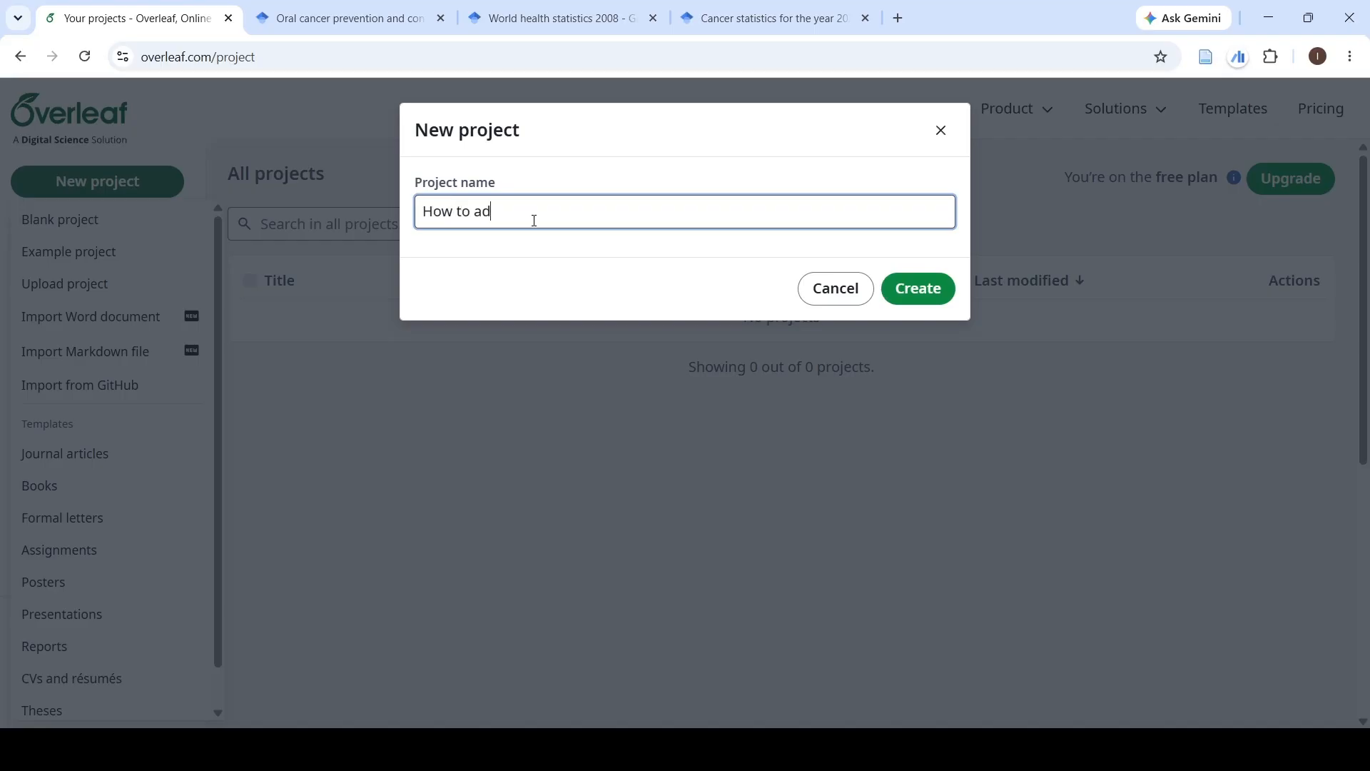
type("d References to t")
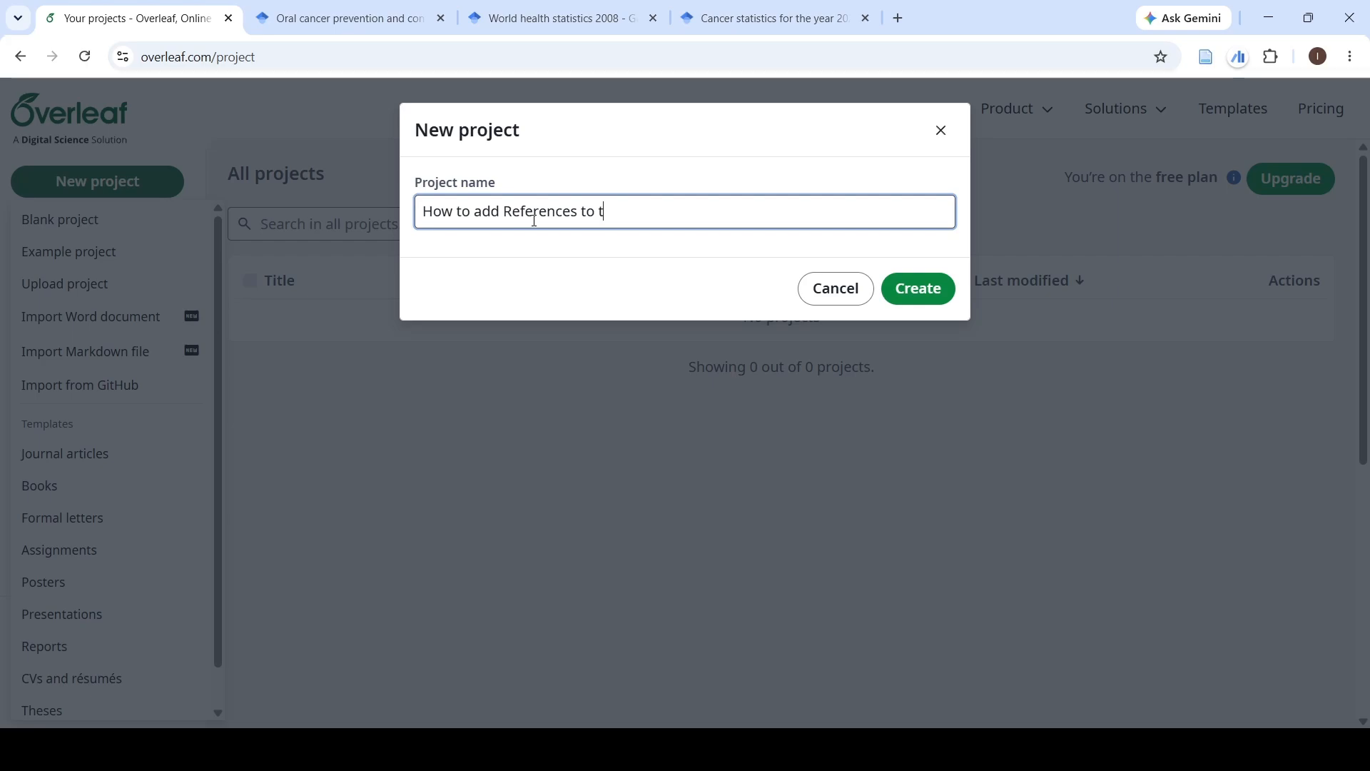
type("he LaTex Document")
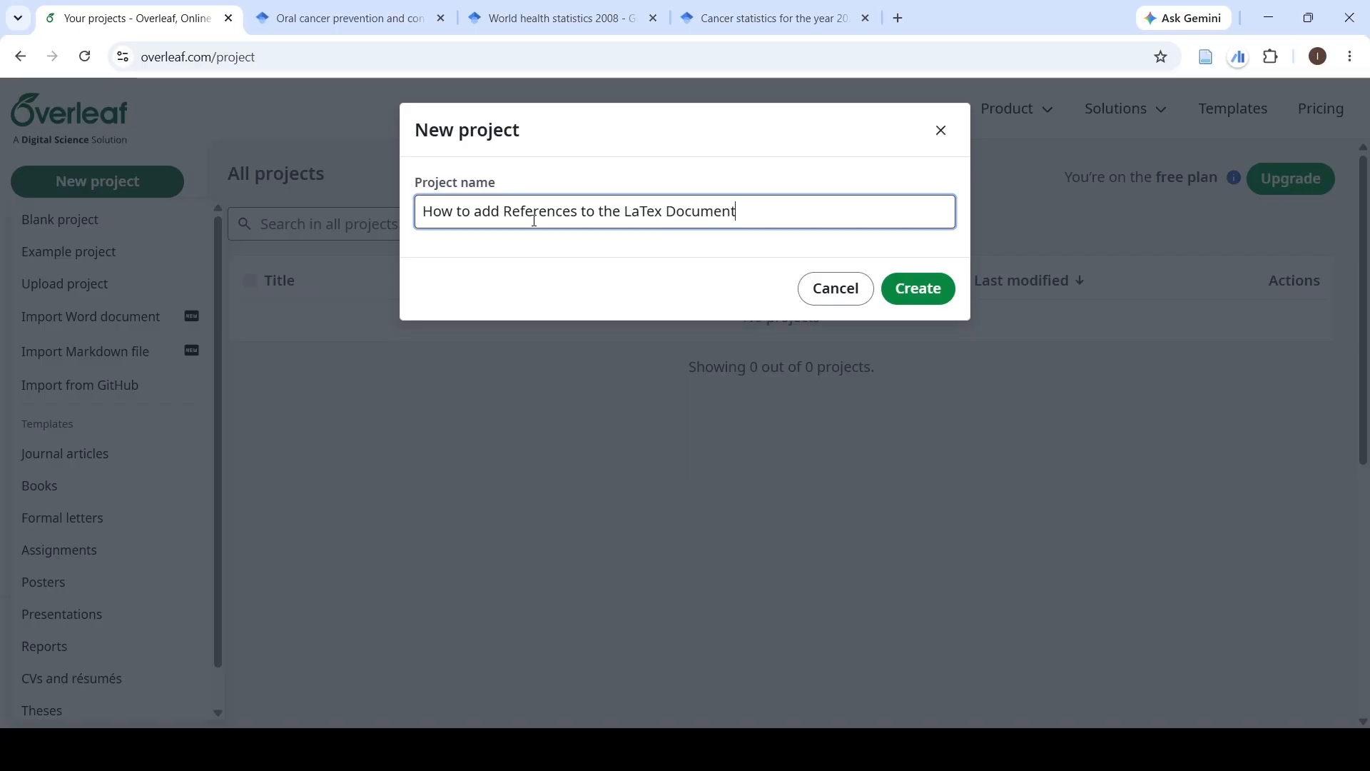
key("Return")
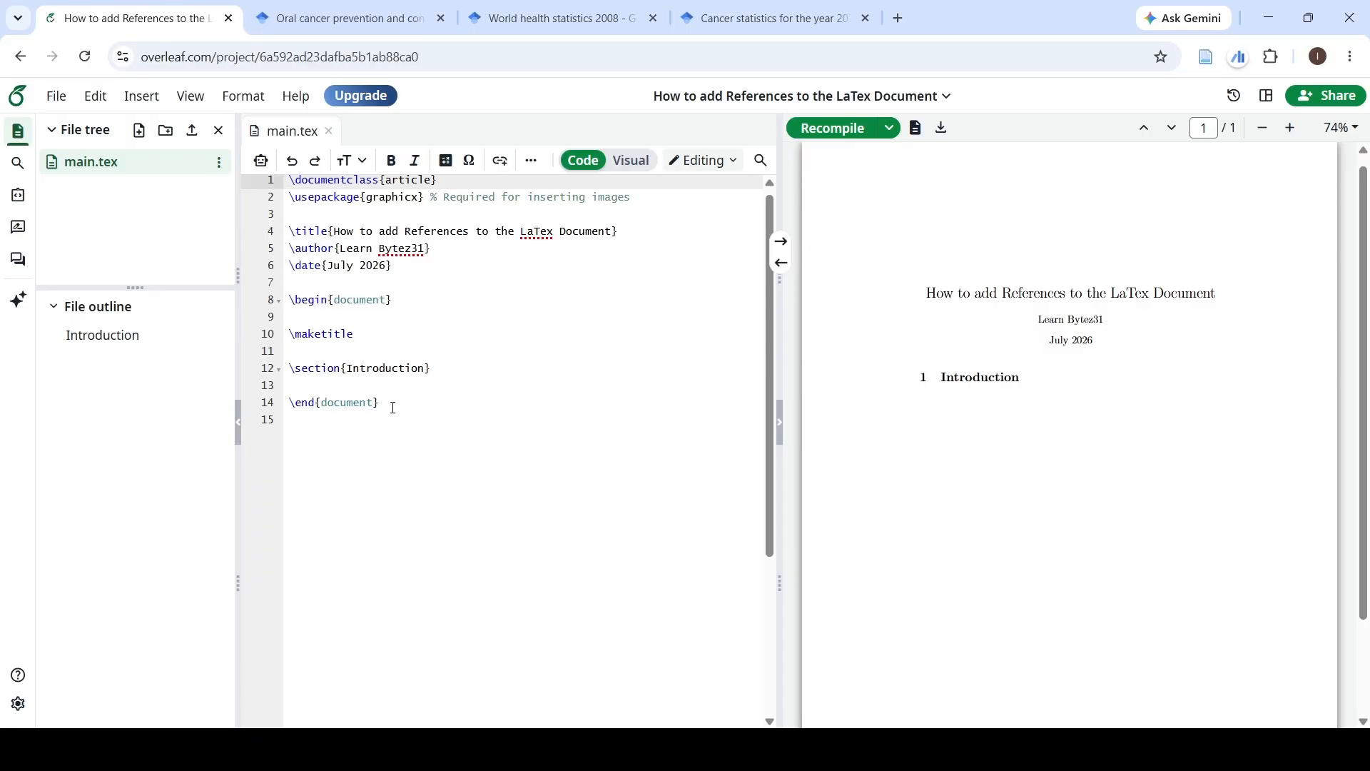
left_click(832, 129)
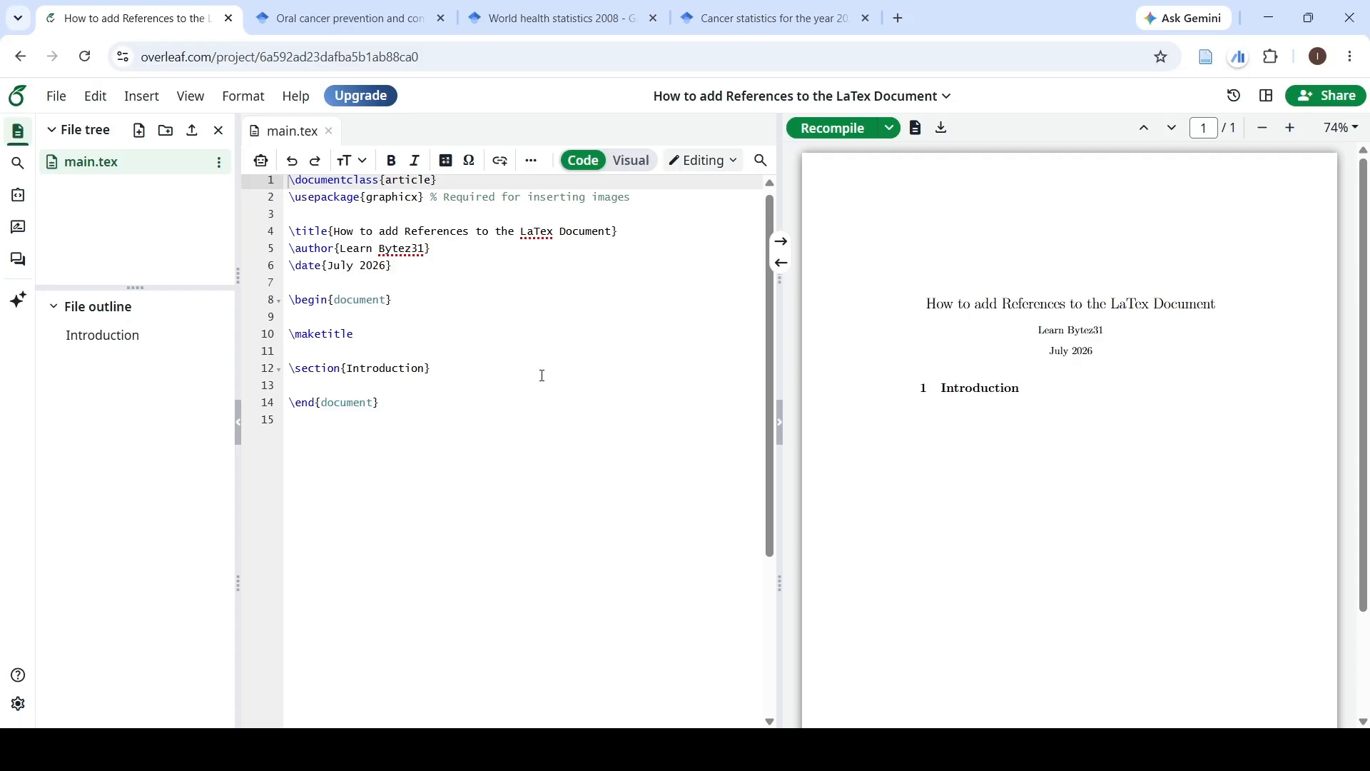
Under the Introduction section, write "This is the introduction section. This is the first reference. This is the second reference. This is the third reference."
left_click(445, 371)
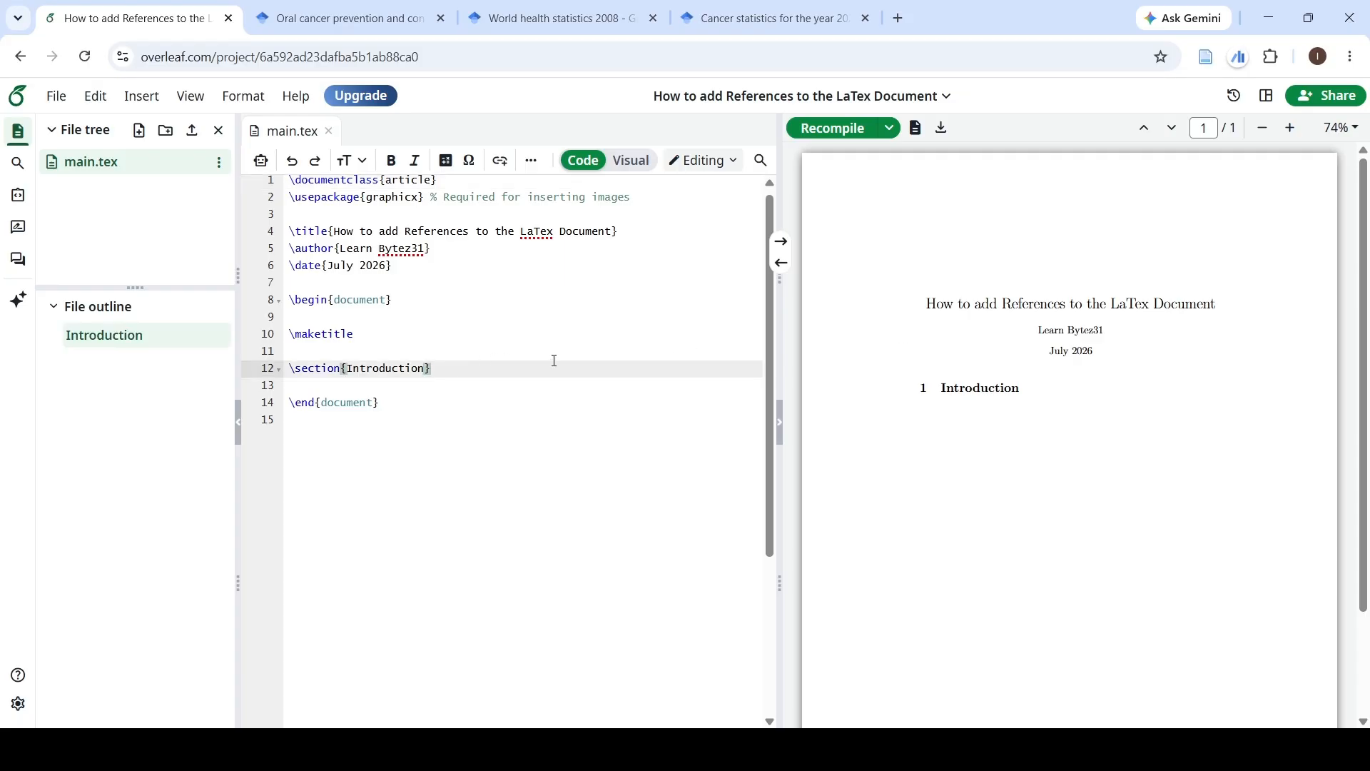
key("Return")
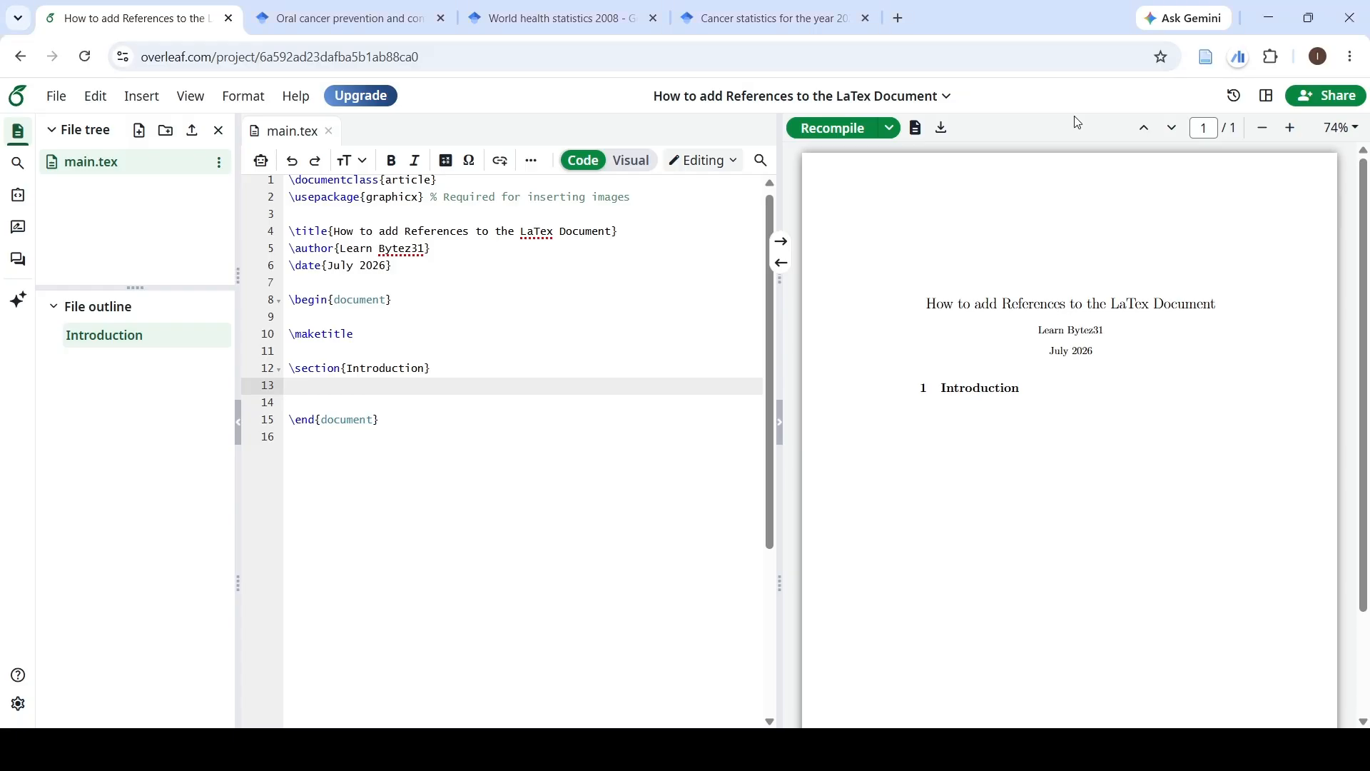
left_click(370, 386)
type("This is the introduction section. This the first reference. This is the second reference. This is the third reference.")
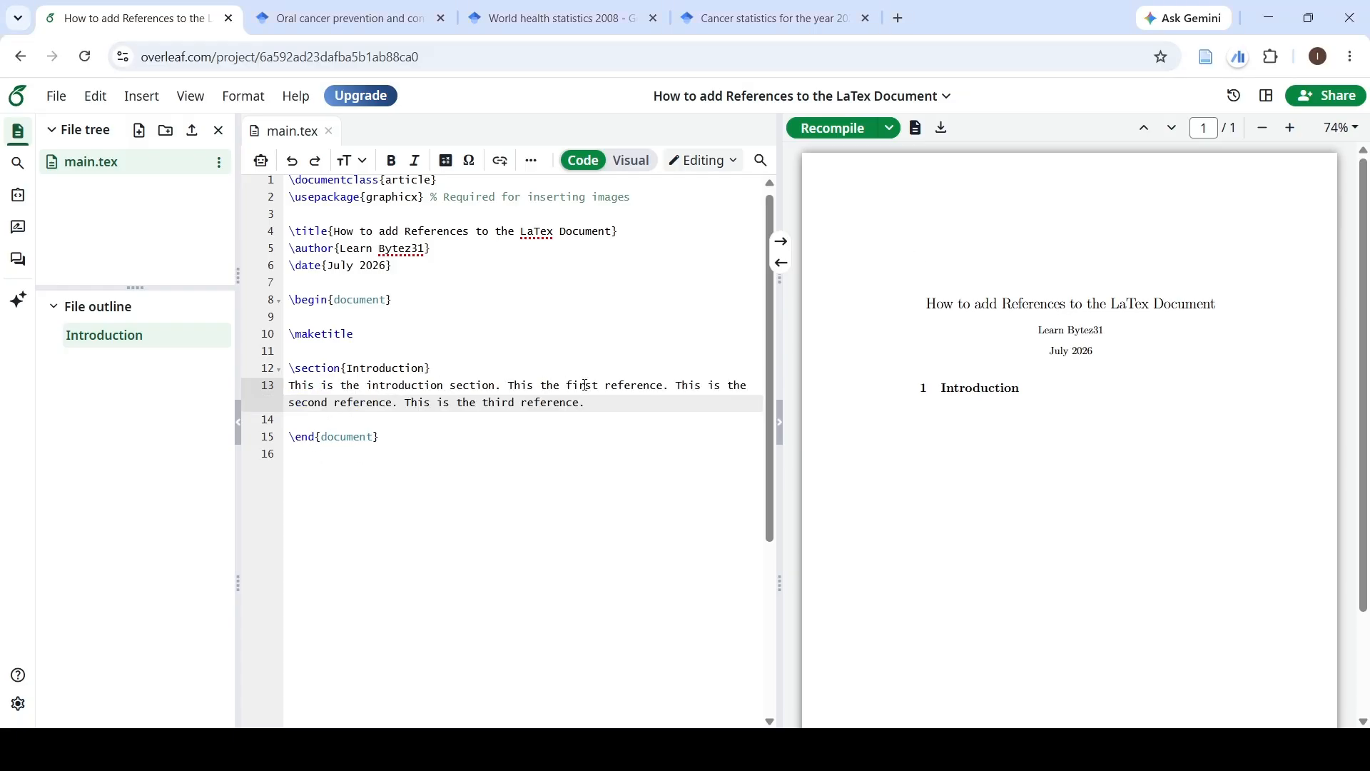
key("ctrl+s")
left_click(542, 386)
type("is")
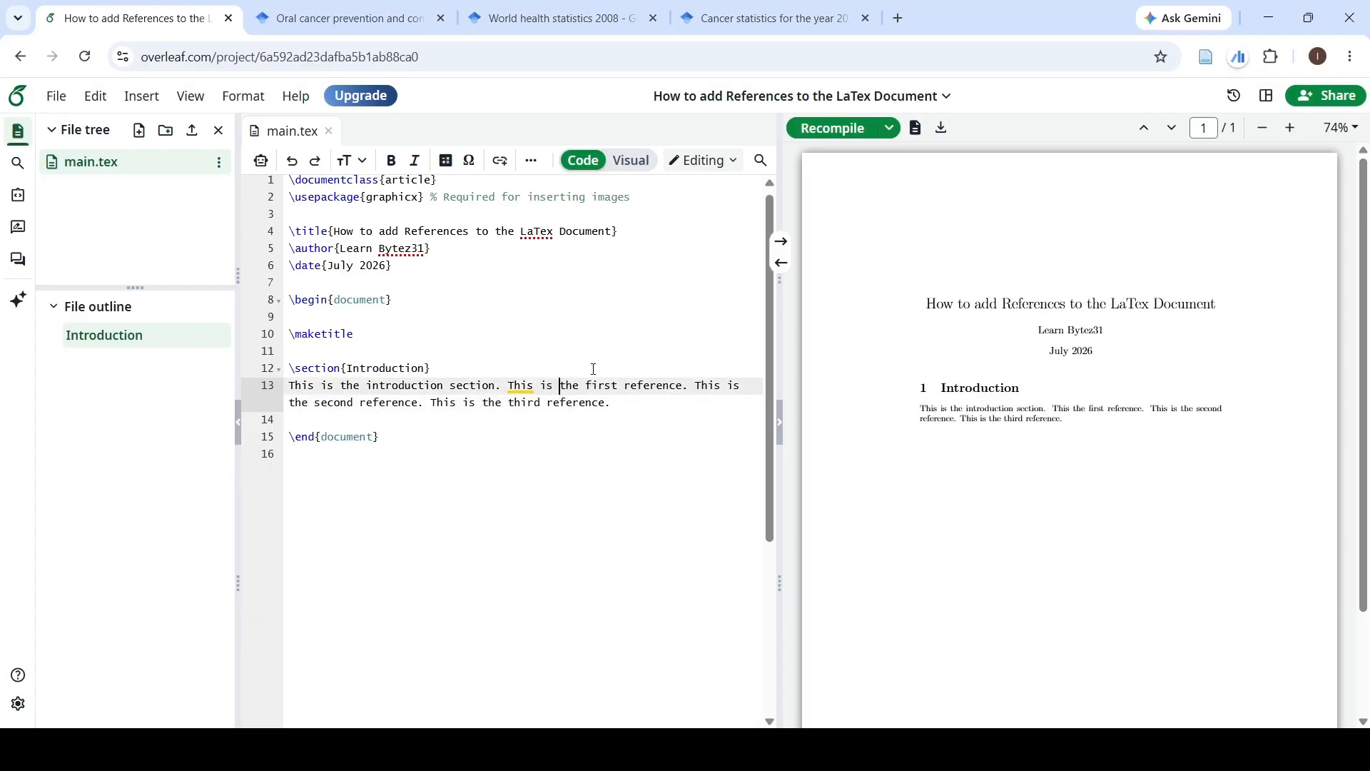
left_click(618, 405)
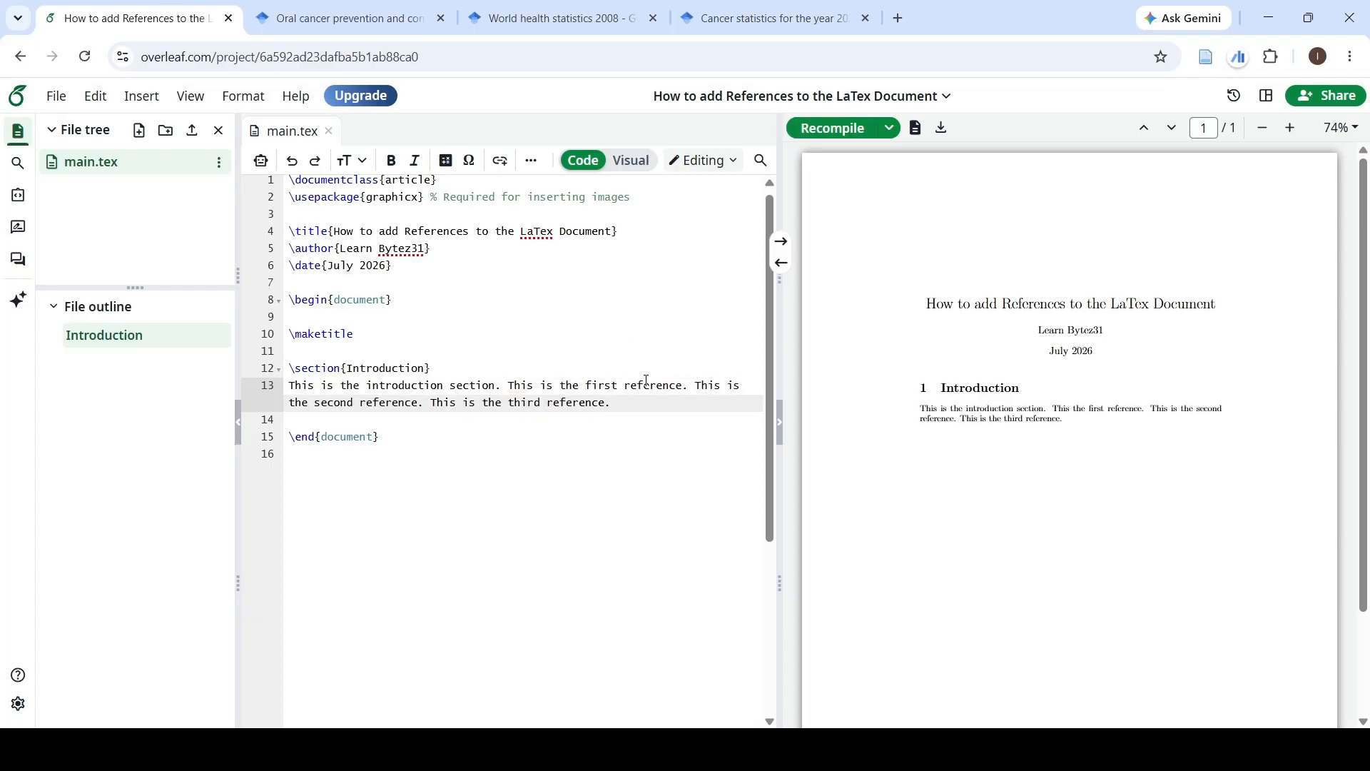
Add a new file named ref.bib to the project and open it for editing
left_click(139, 132)
key("BackSpace")
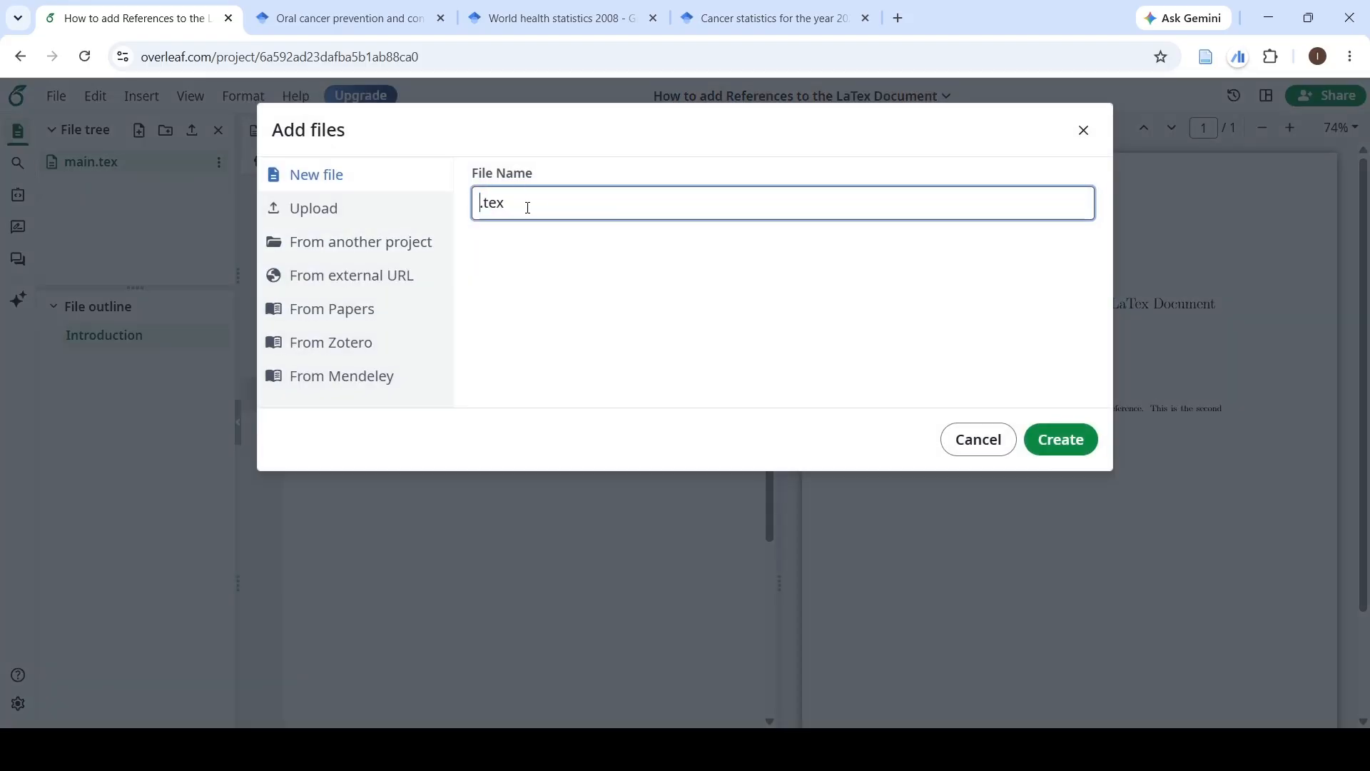
type("ref")
key("BackSpace")
key("BackSpace")
key("BackSpace")
type("bib")
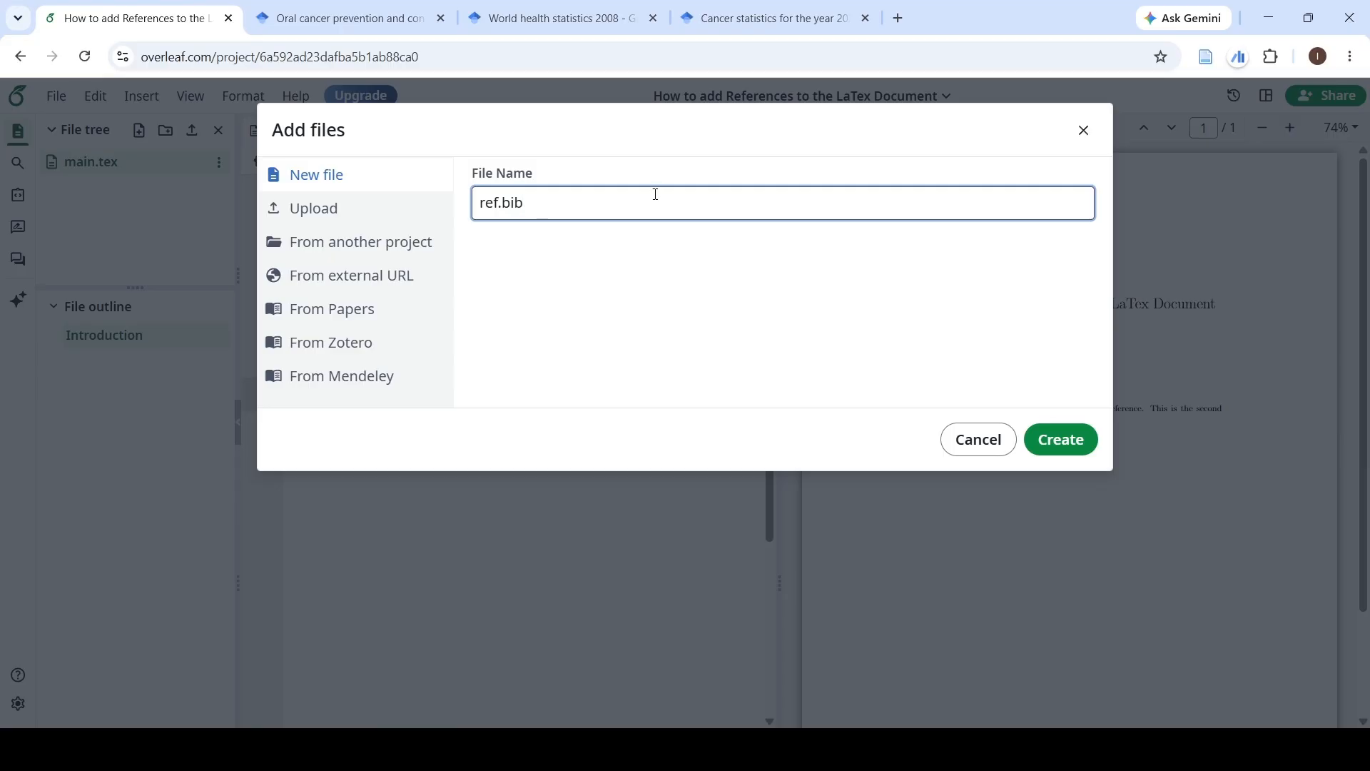
left_click(1068, 437)
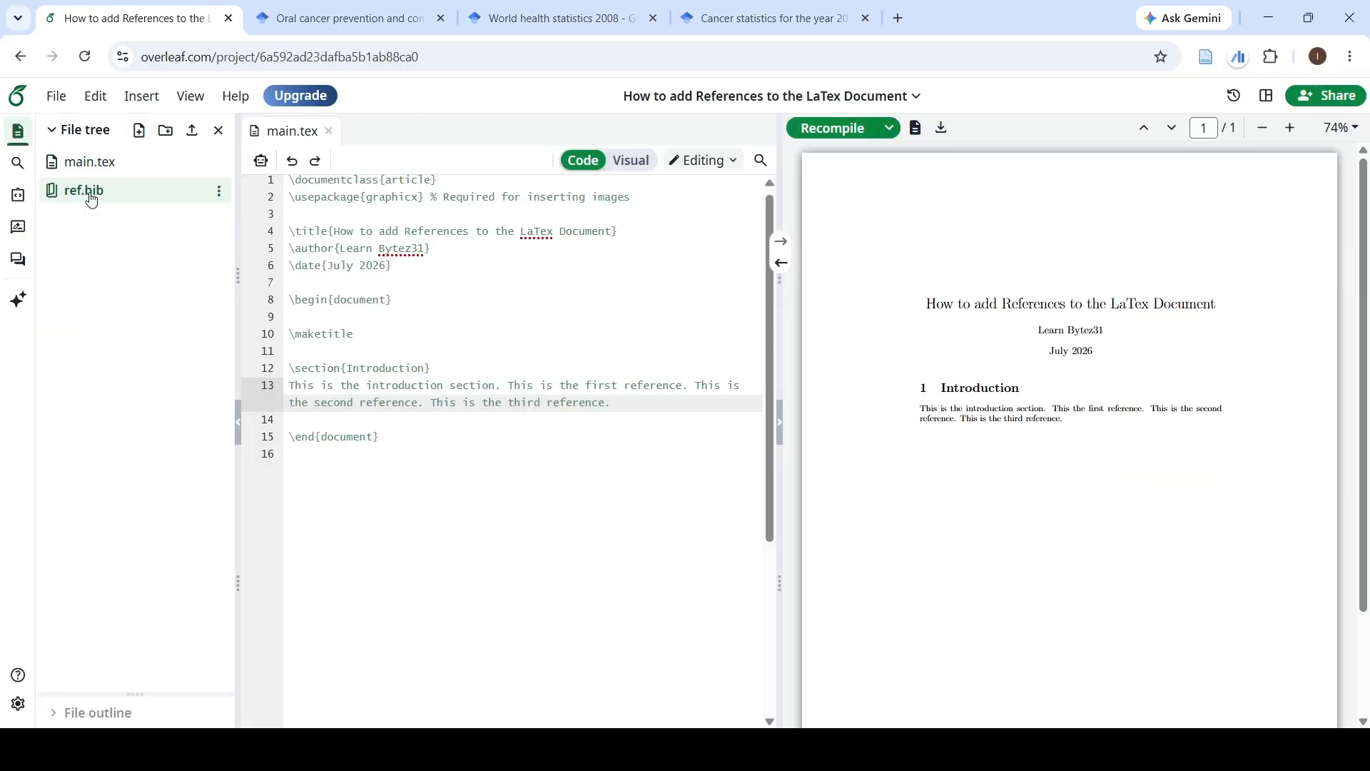
left_click(121, 204)
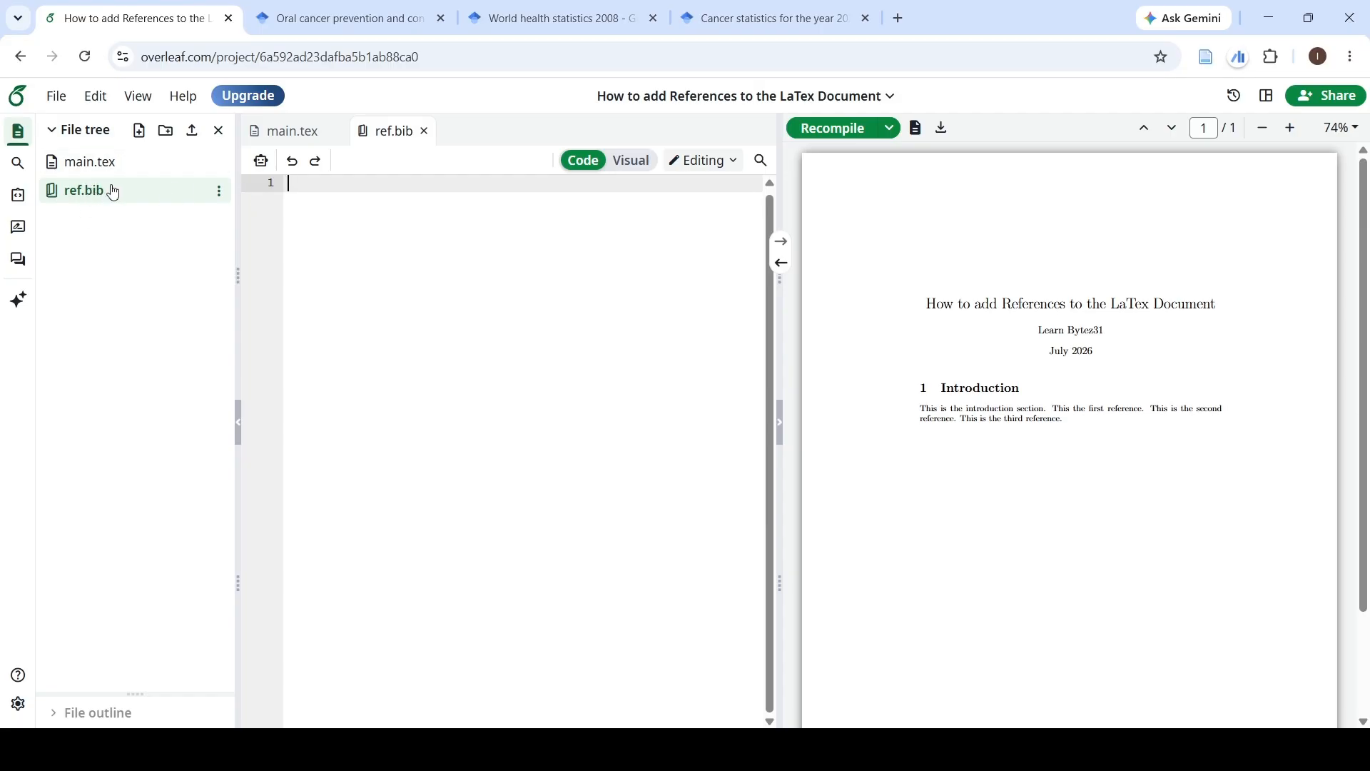
left_click(341, 188)
Switch to Google Scholar and copy the full BibTeX entry of the 2009 Oral oncology article "Oral cancer prevention and control–the approach of the World Health Organization"
left_click(347, 21)
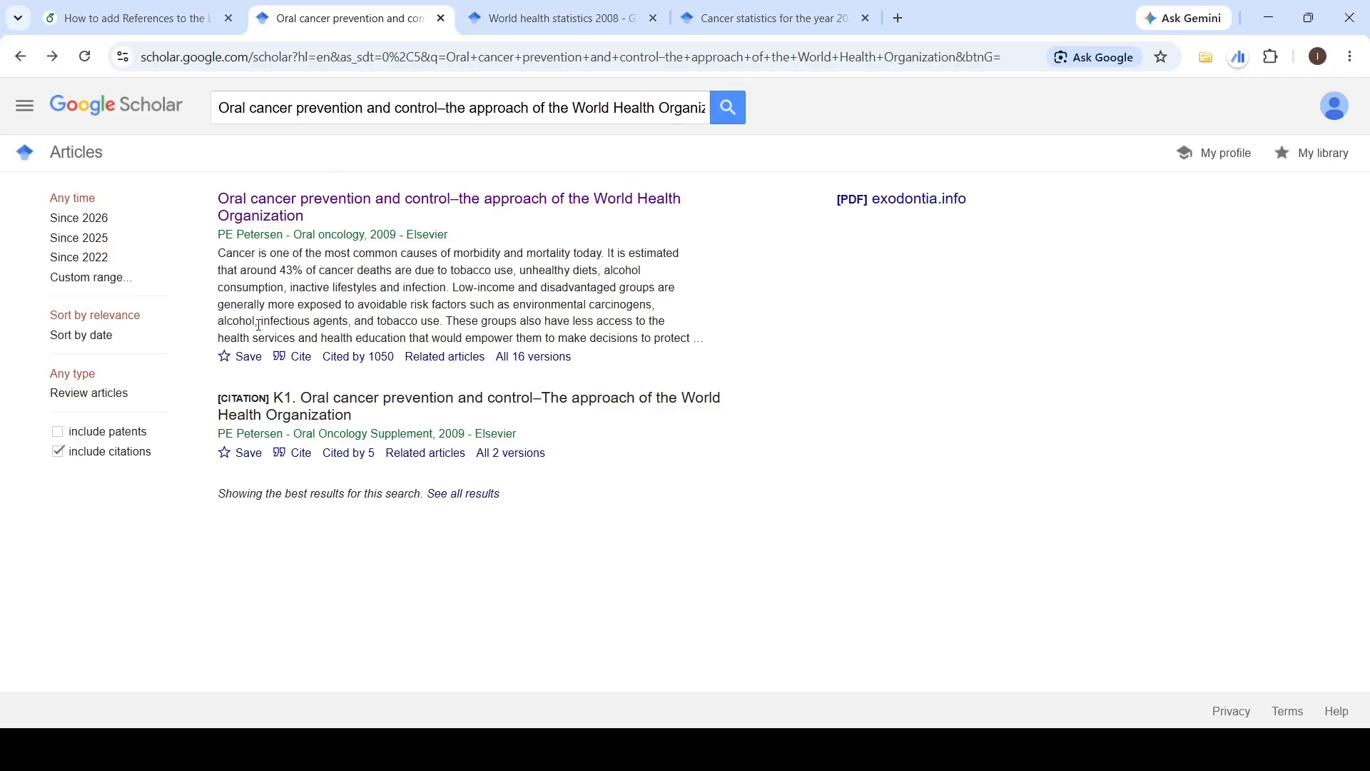
left_click(300, 359)
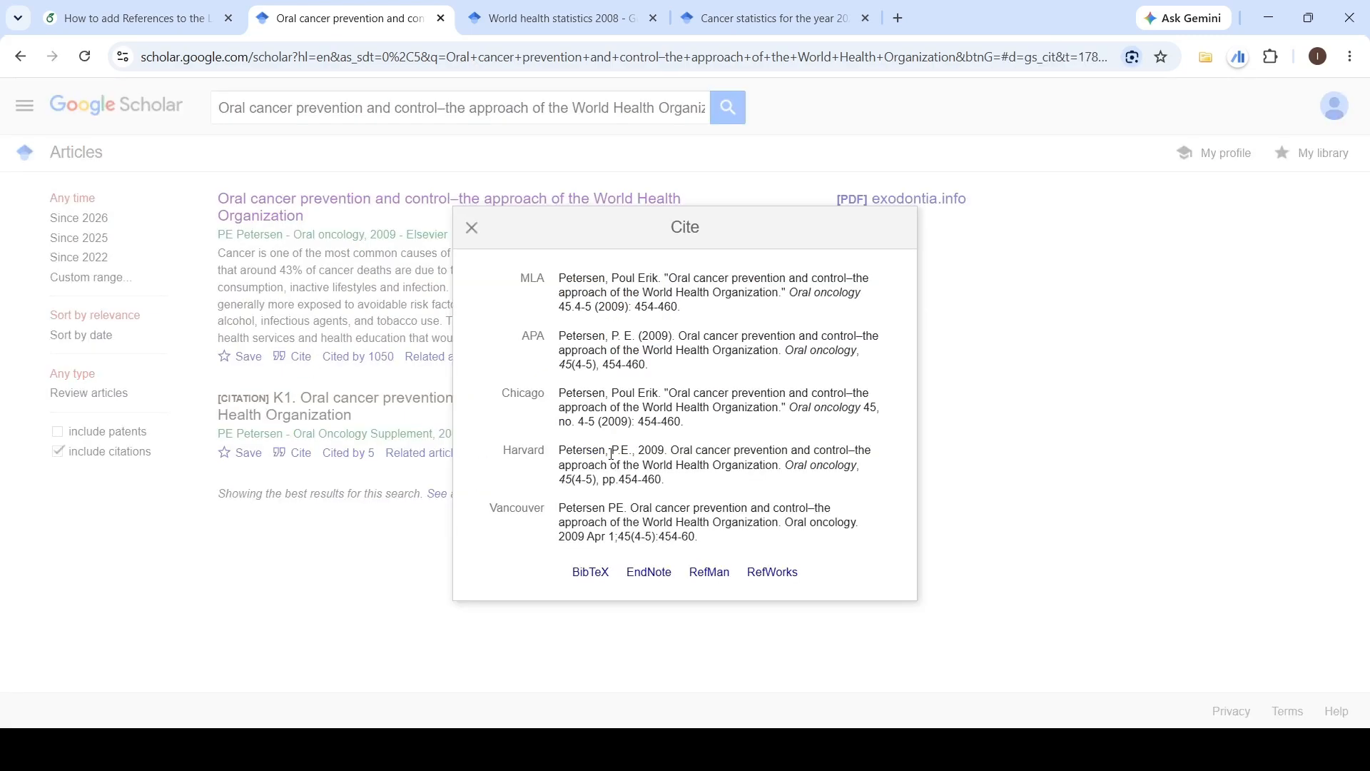
left_click(599, 580)
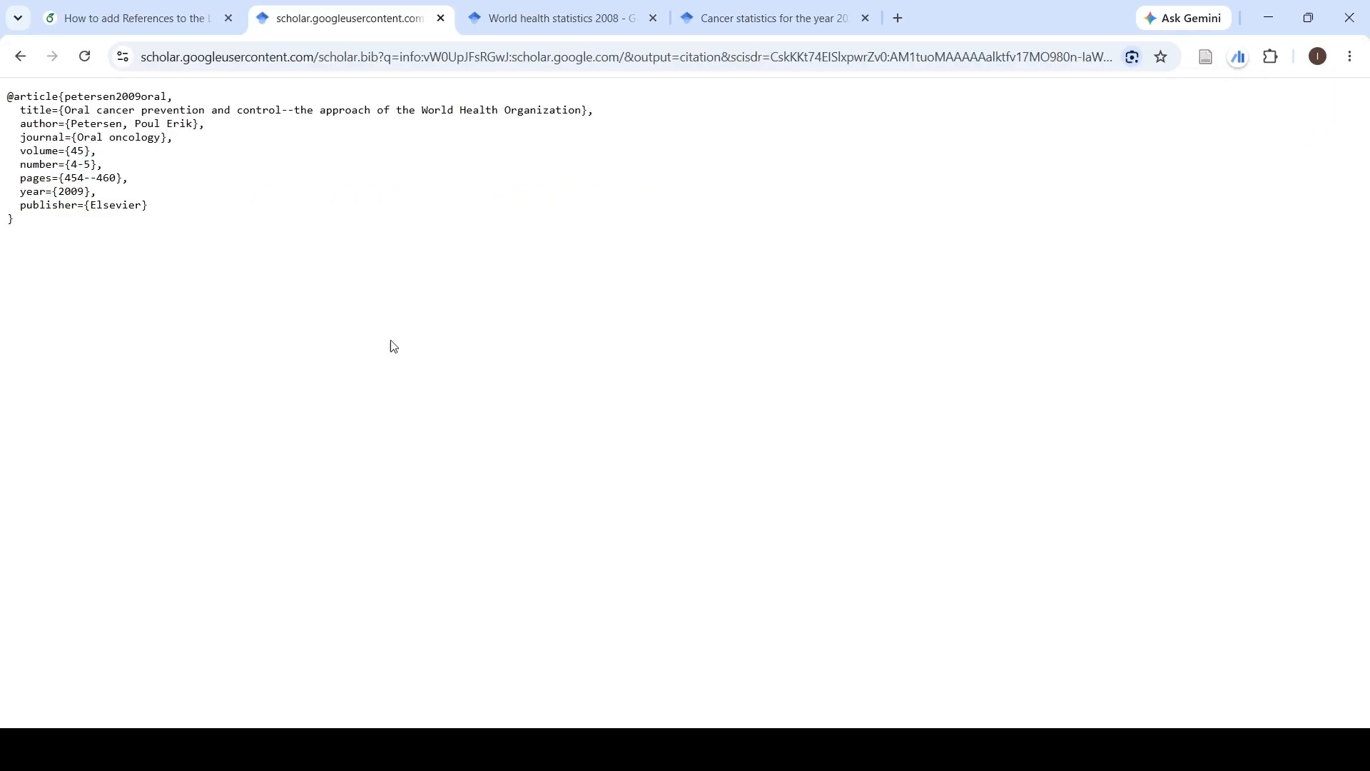
left_click_drag(16, 223, 3, 105)
key("ctrl+c")
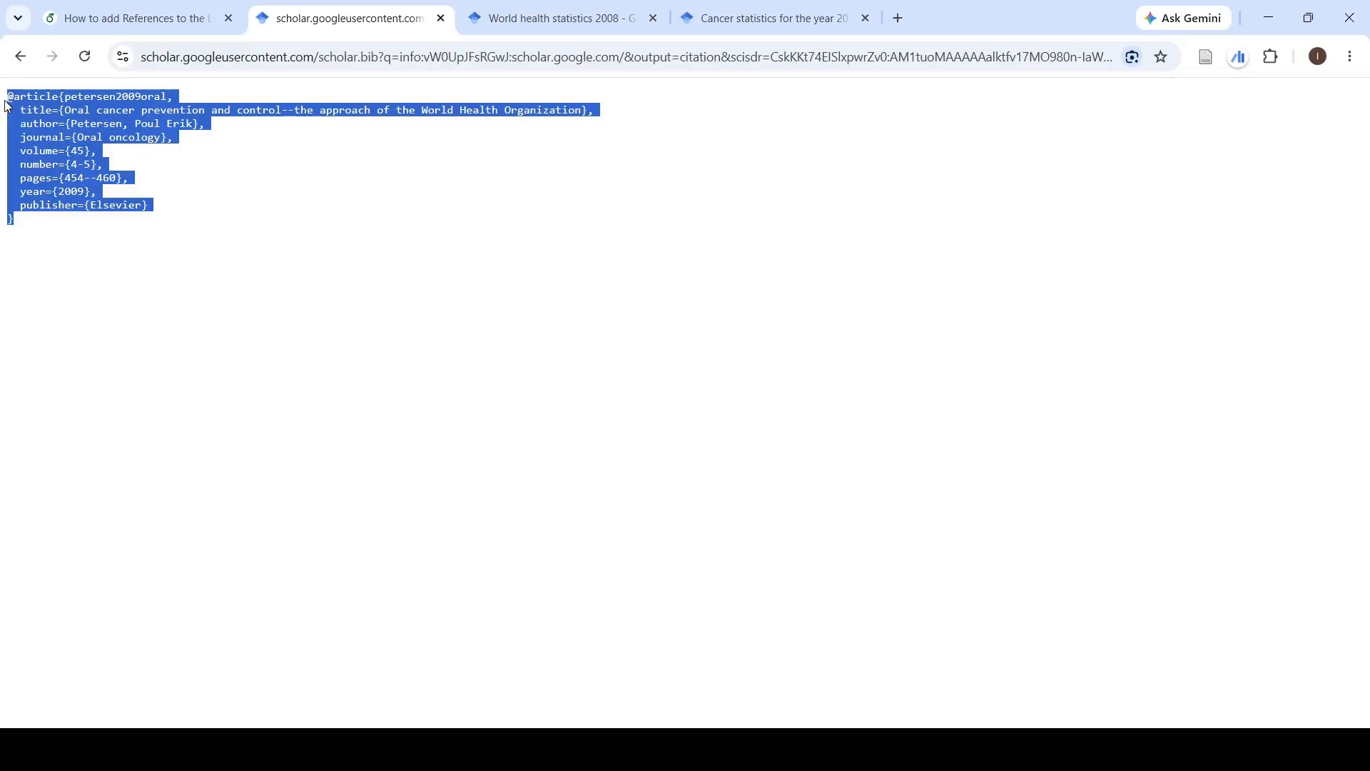
Switch back to Overleaf, paste the copied BibTeX entry into ref.bib followed by a new line, and save
left_click(159, 13)
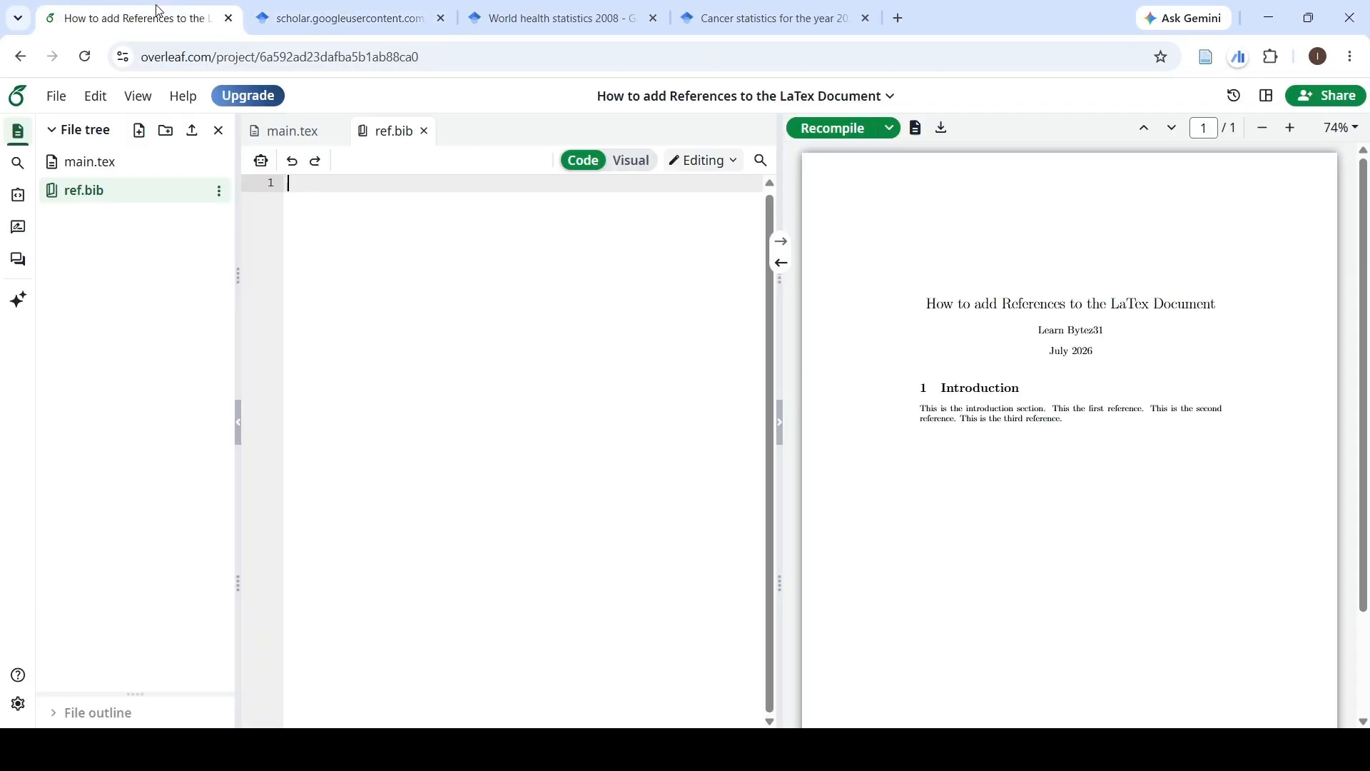
left_click(307, 187)
key("ctrl+v")
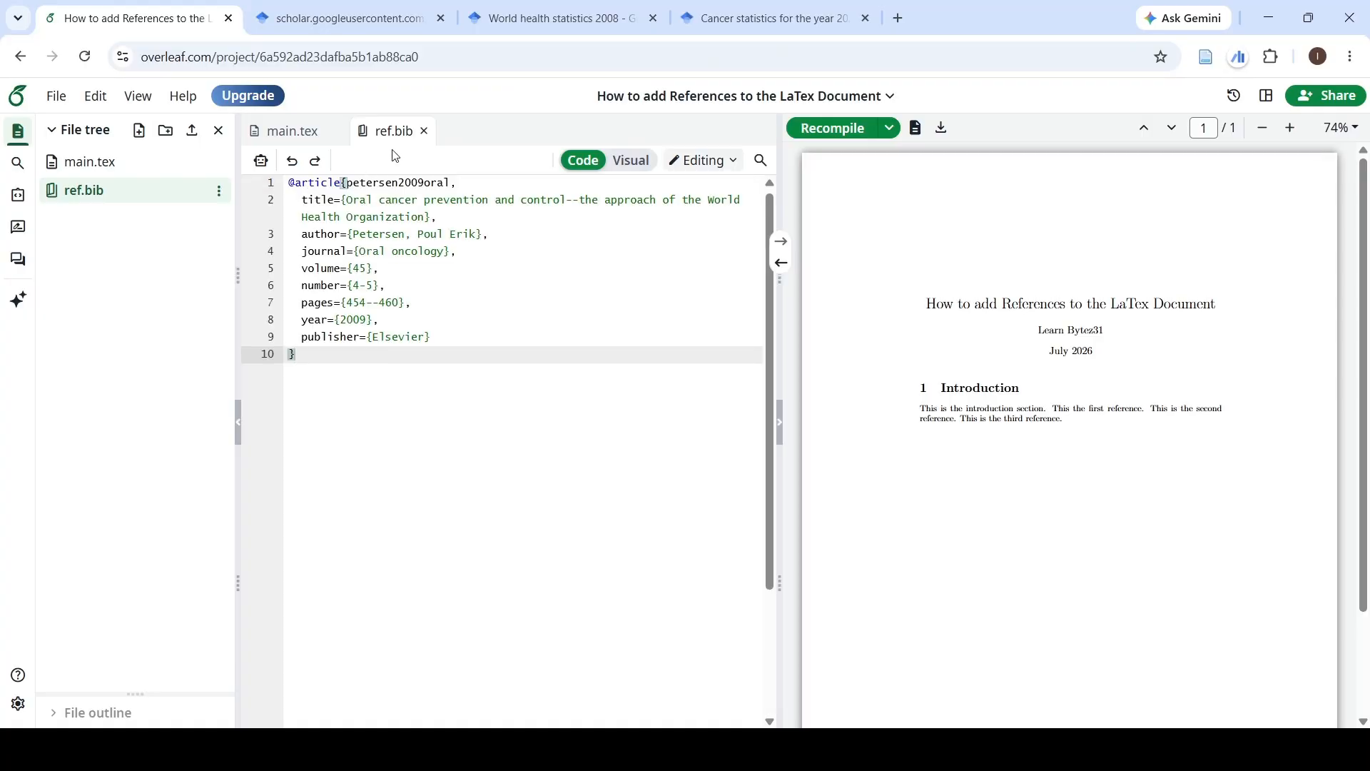
key("Return")
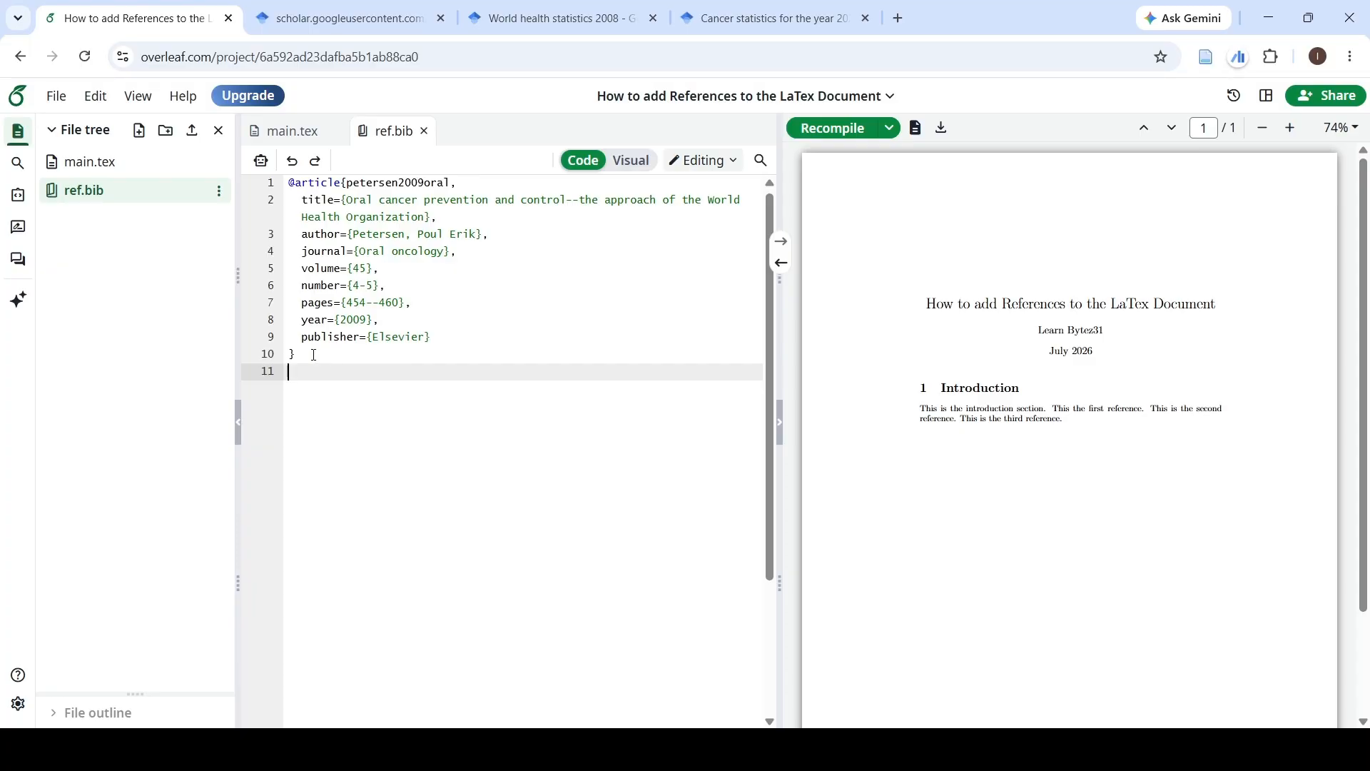
key("ctrl+s")
In main.tex, insert blank lines after the introduction text and add \bibliography{ref} before \end{document}
left_click(292, 131)
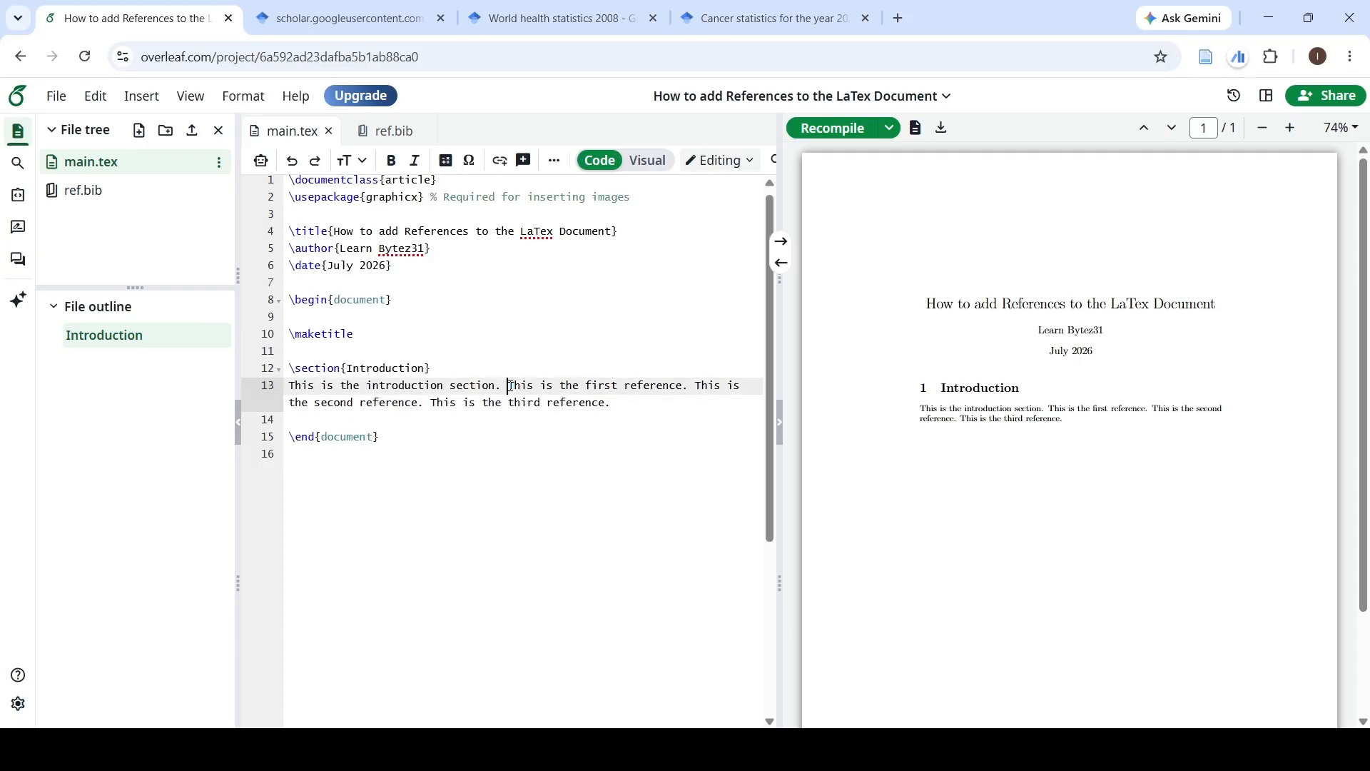
left_click_drag(508, 386, 689, 386)
left_click(682, 386)
left_click(367, 426)
key("Return")
key("Return")
key("Return")
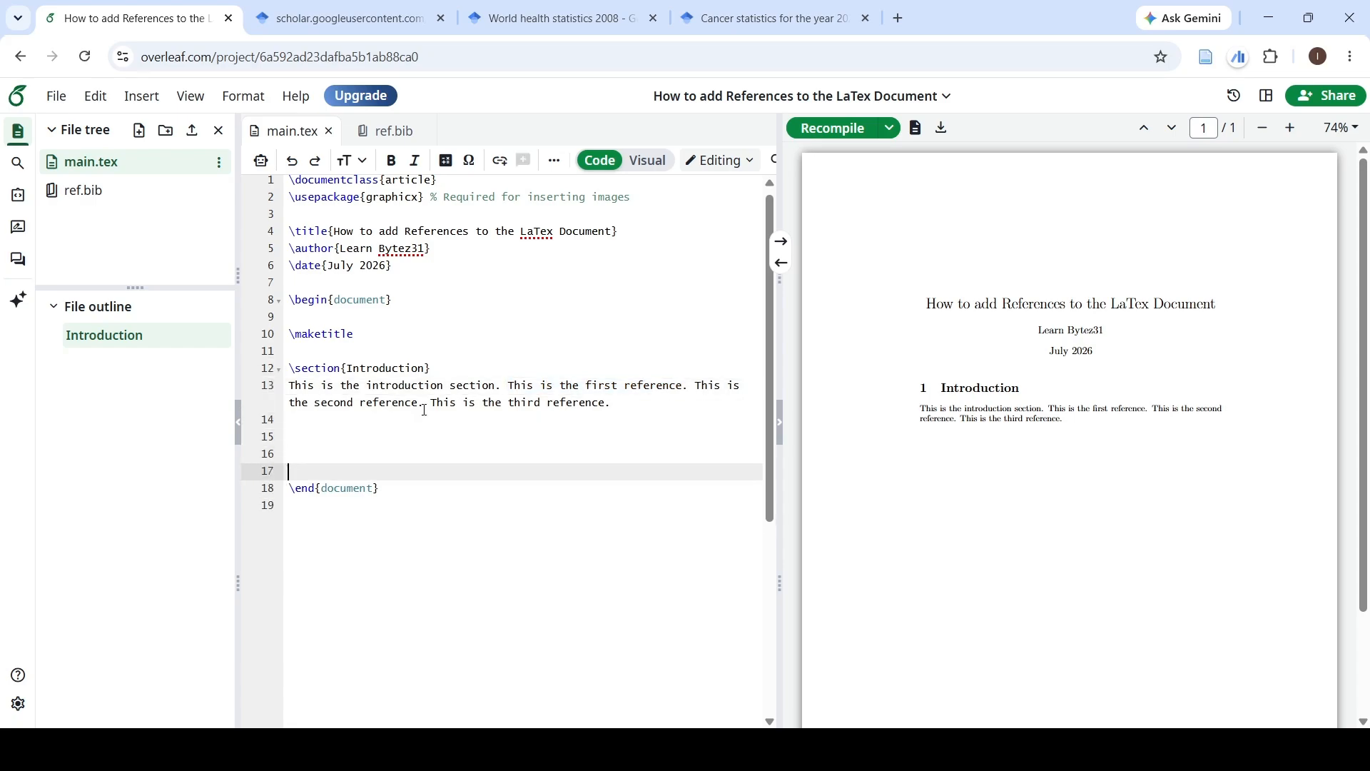
key("Up")
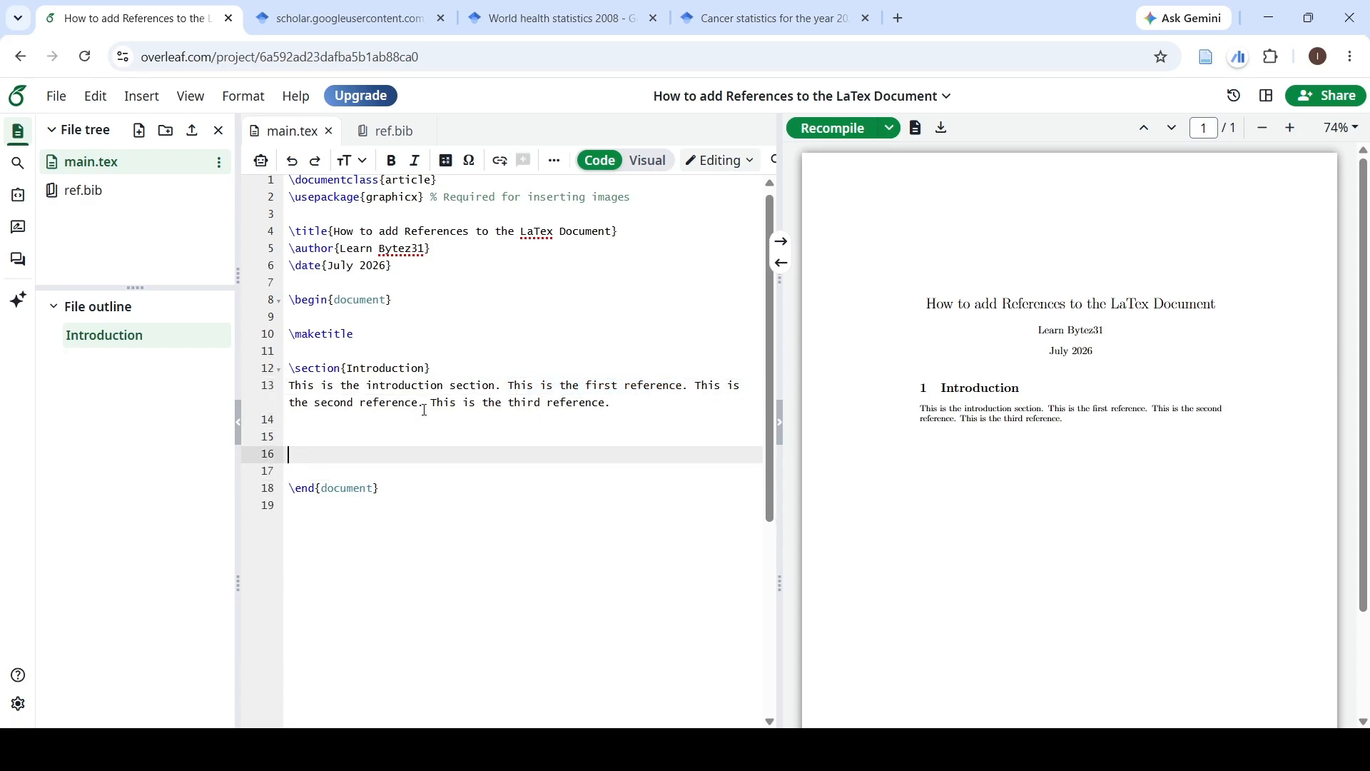
type("\\")
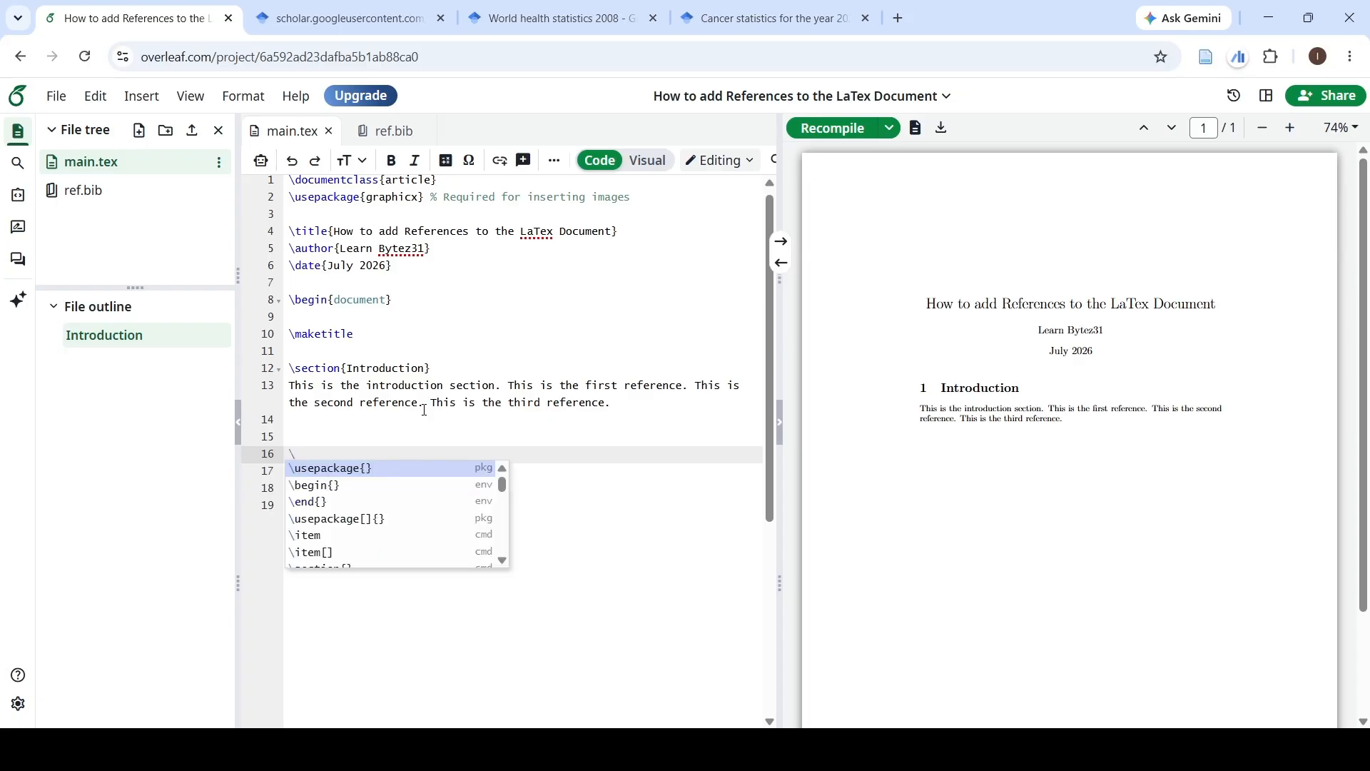
type("bib")
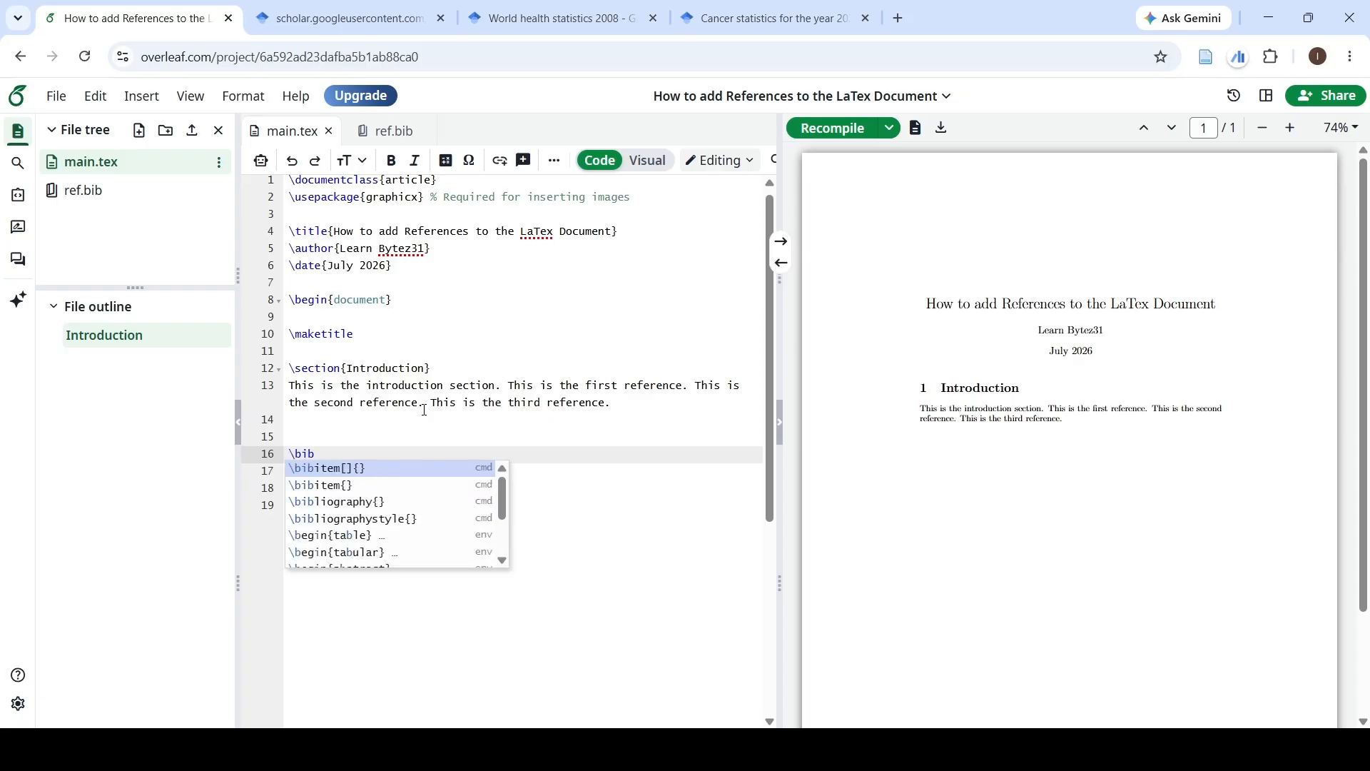
left_click(337, 502)
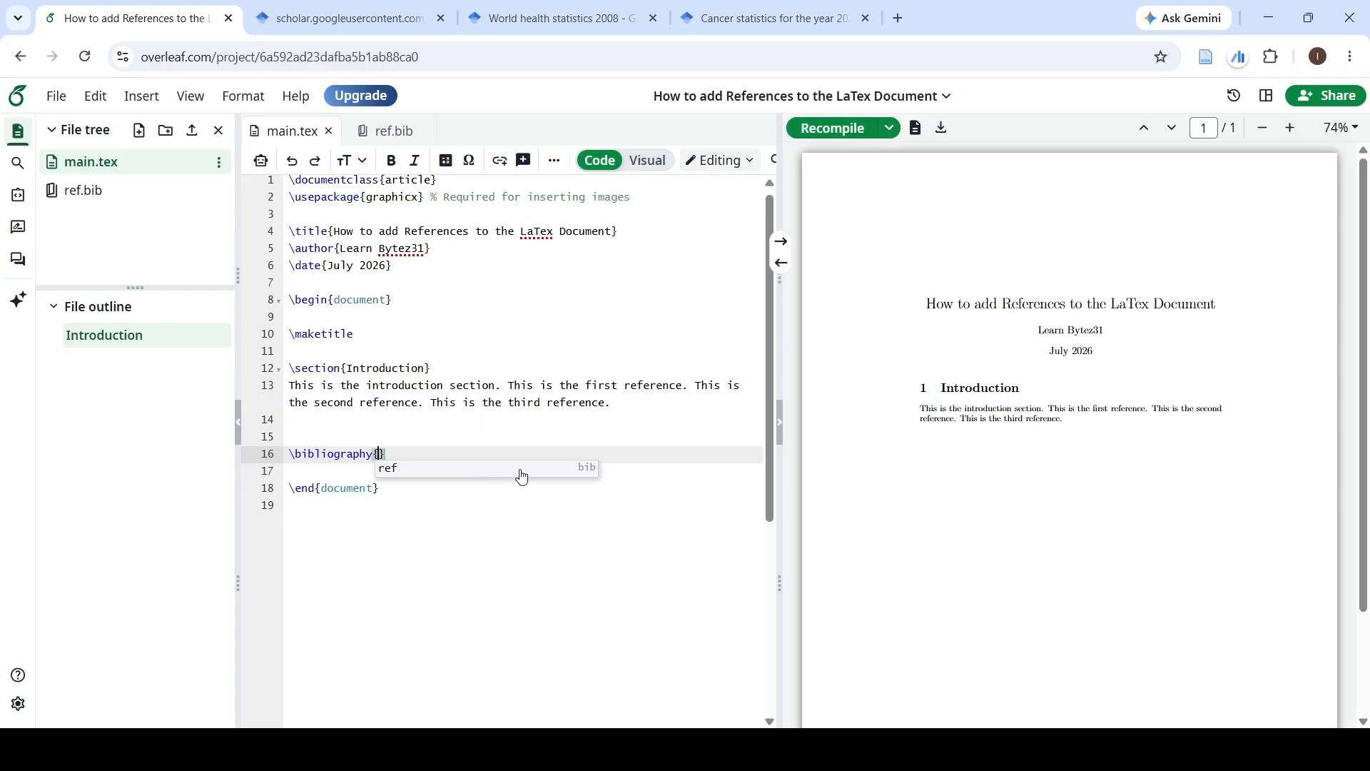
left_click(390, 476)
Add \bibliographystyle{unsrt} on the line directly above the \bibliography command
left_click(326, 440)
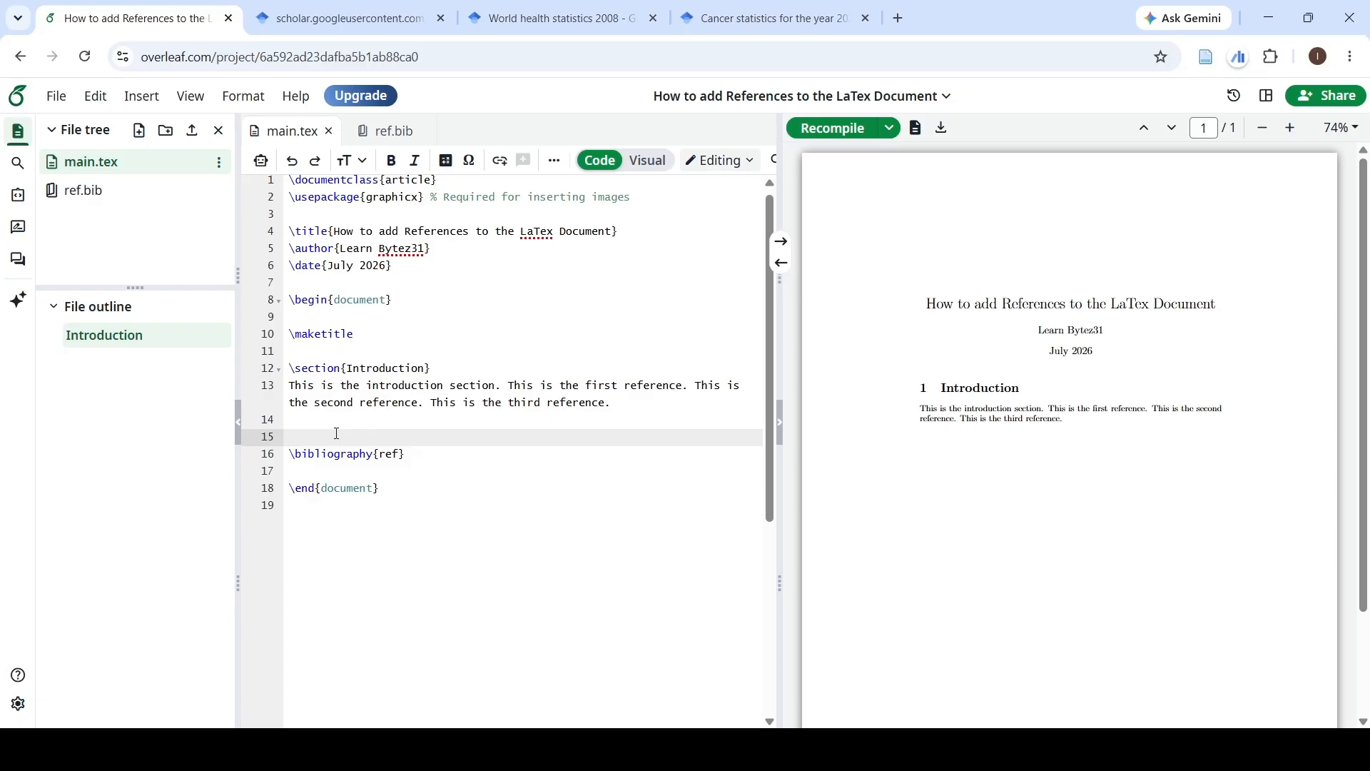
type("\\bib")
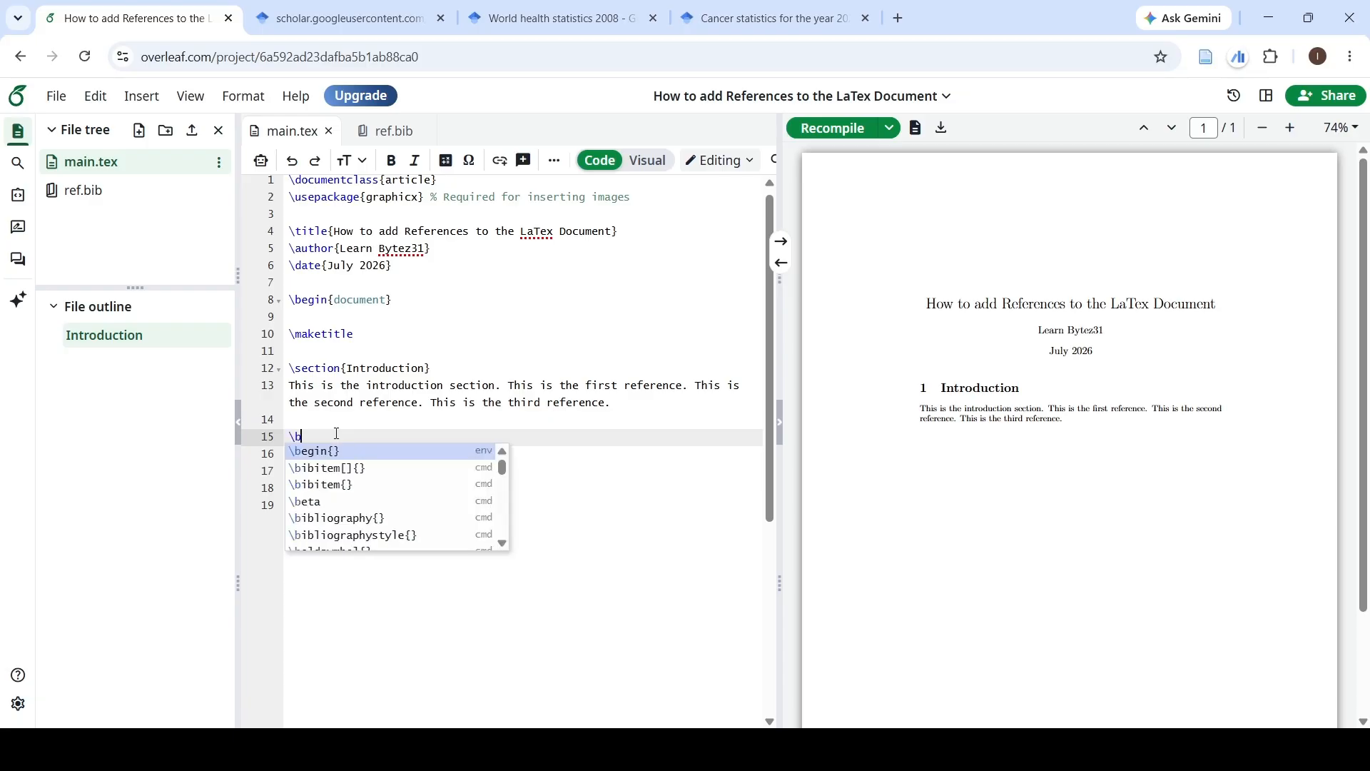
key("Down")
key("Down")
key("Down")
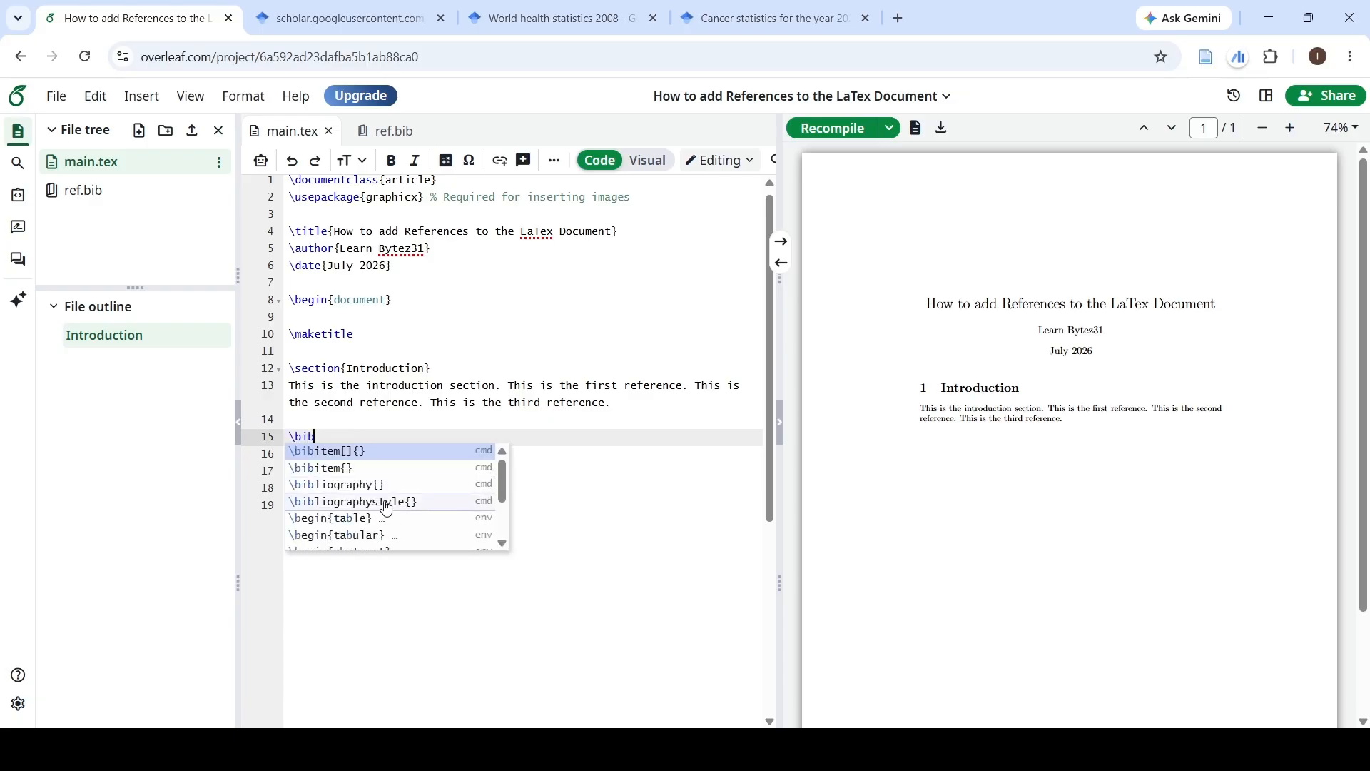
key("Return")
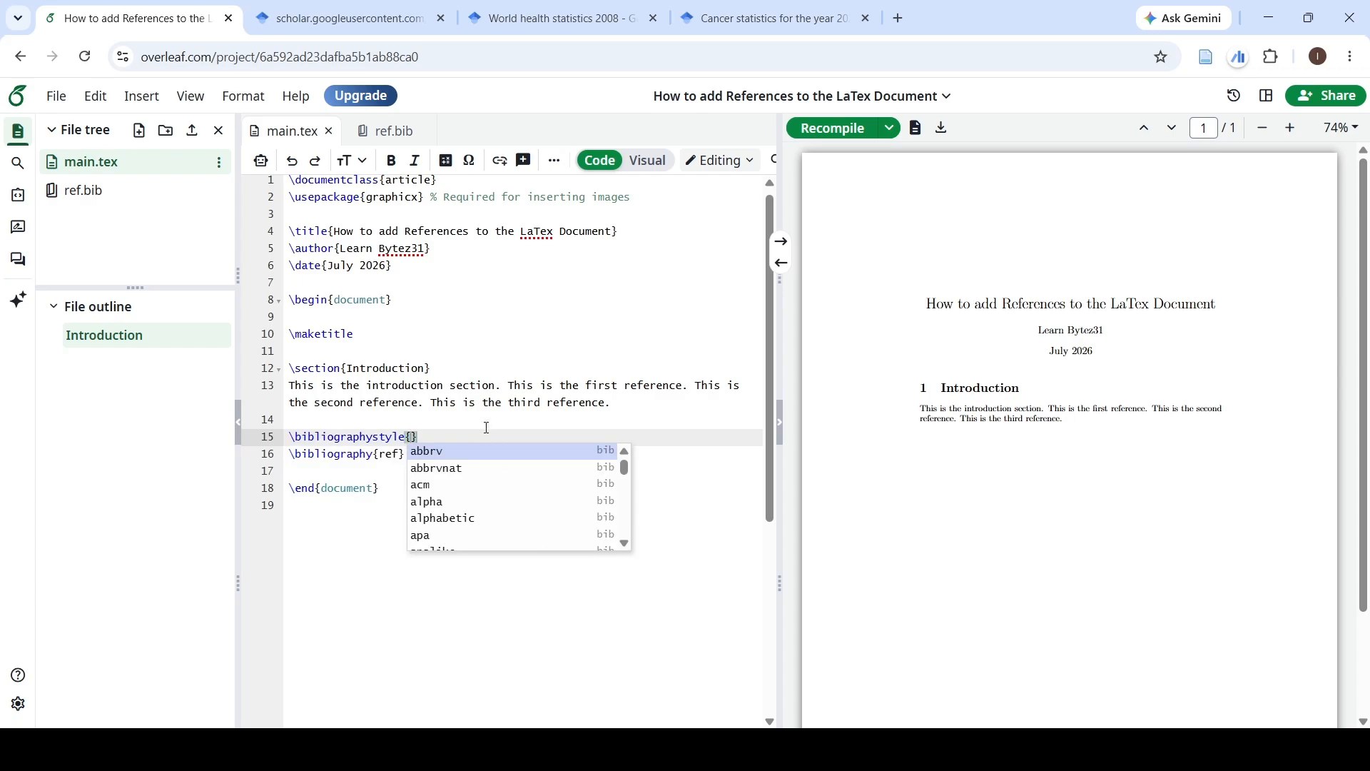
type("un")
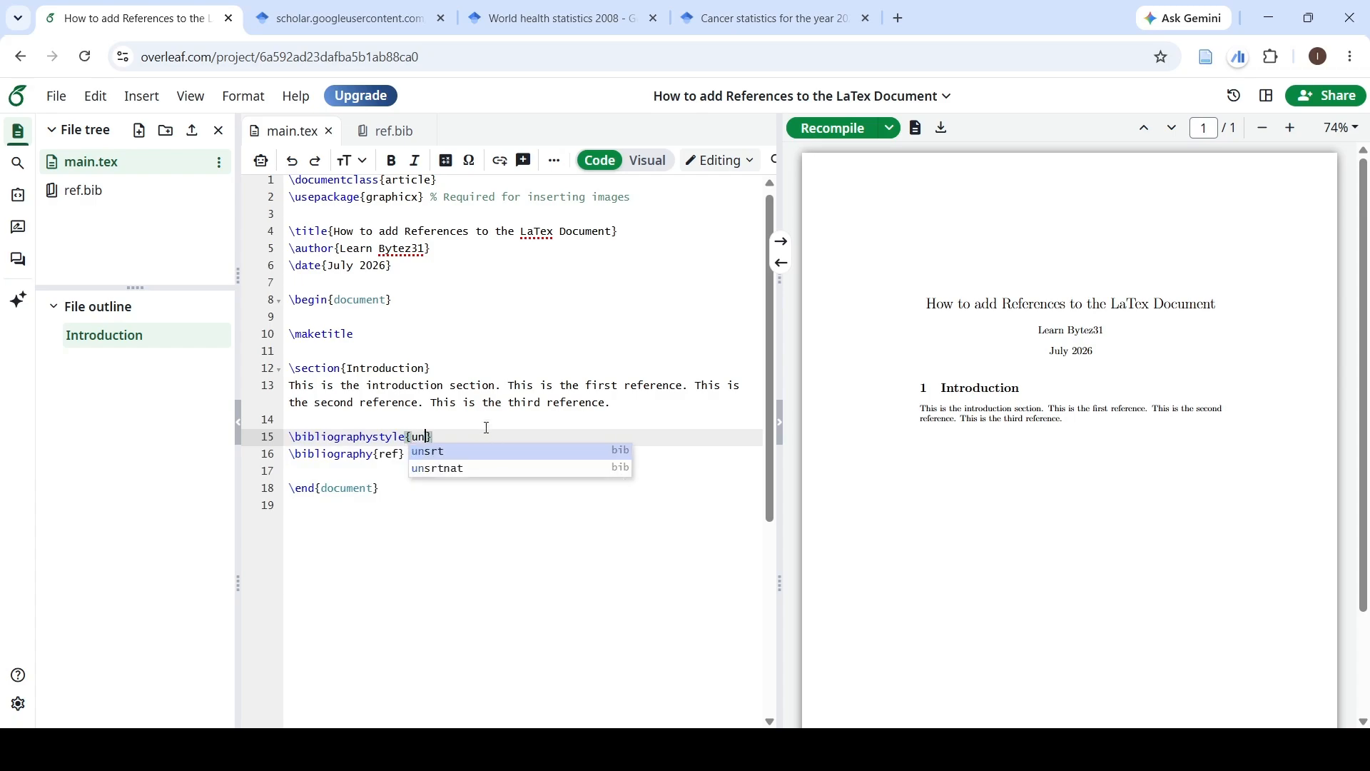
type("s")
key("Return")
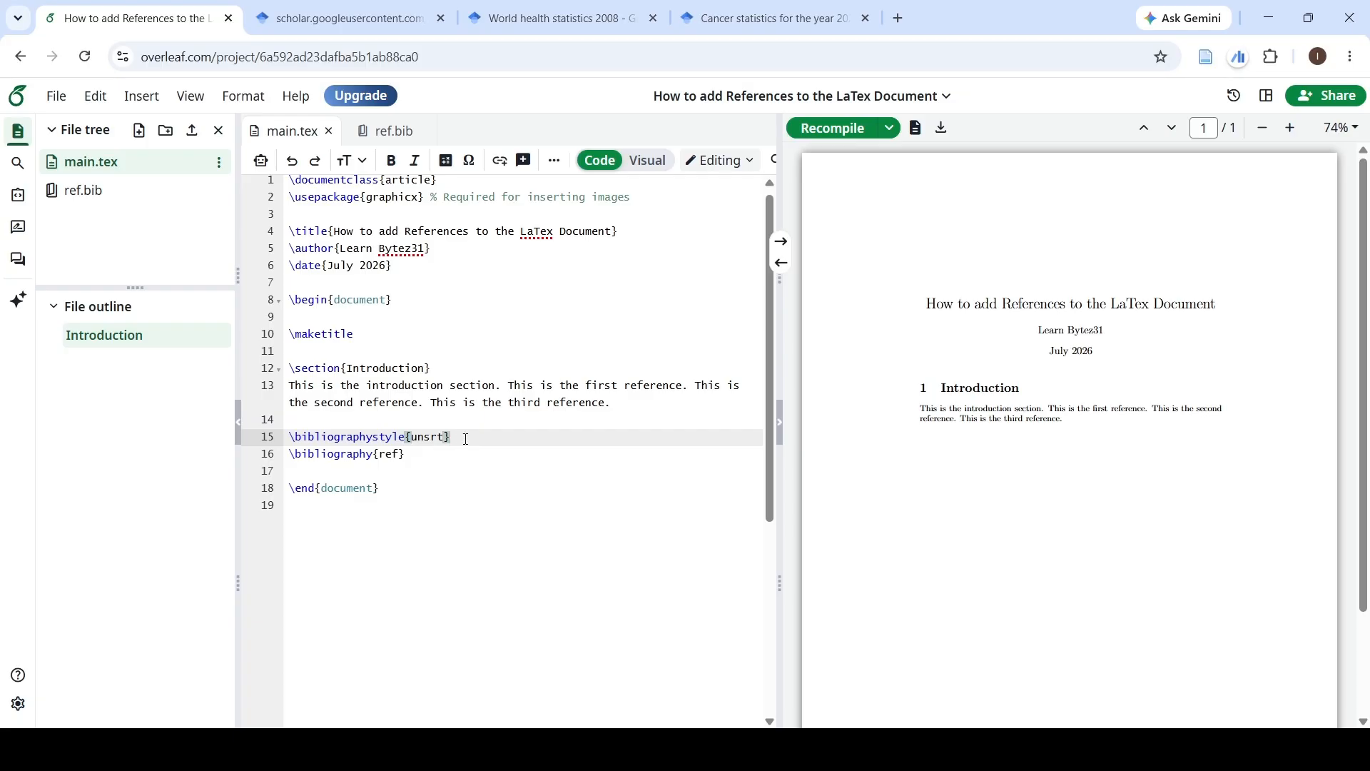
Save main.tex to recompile the document and check the References heading in the PDF preview
key("ctrl+s")
left_click(318, 419)
key("Return")
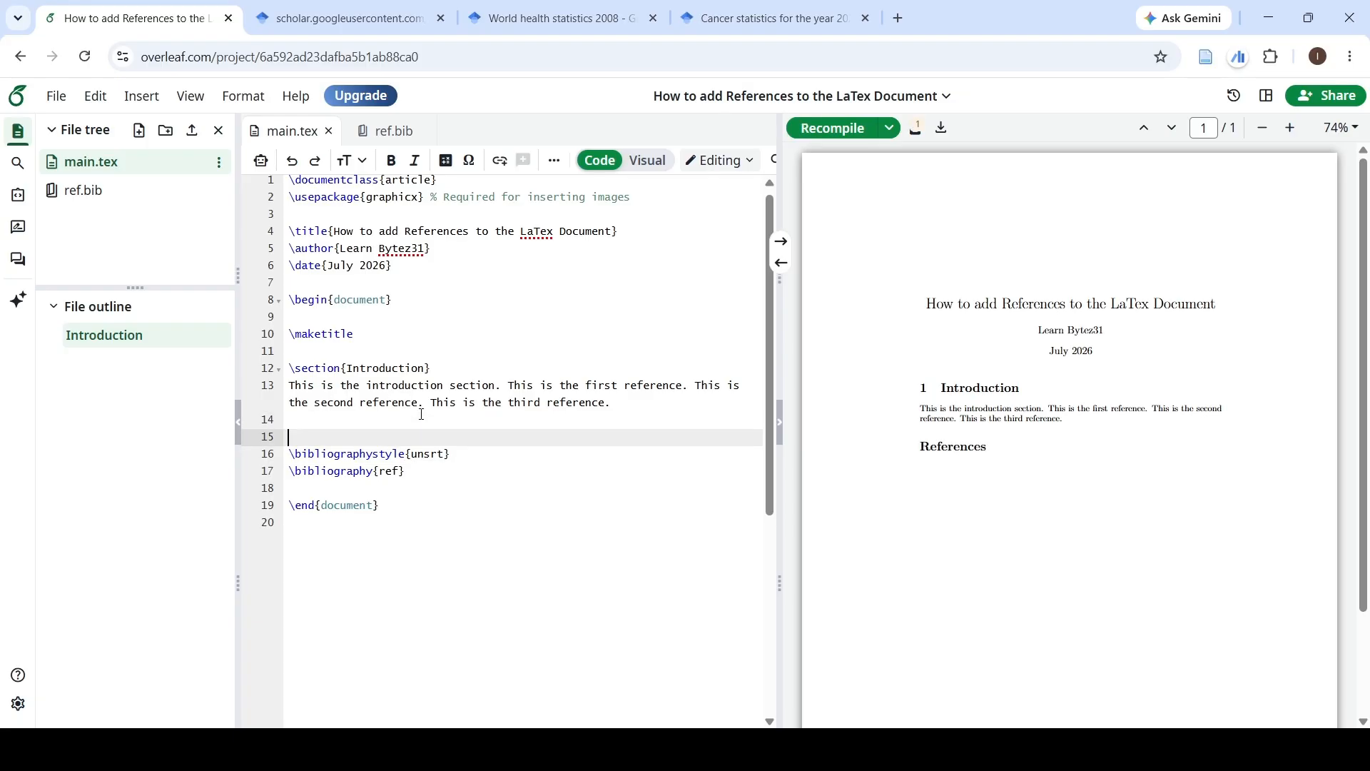
key("BackSpace")
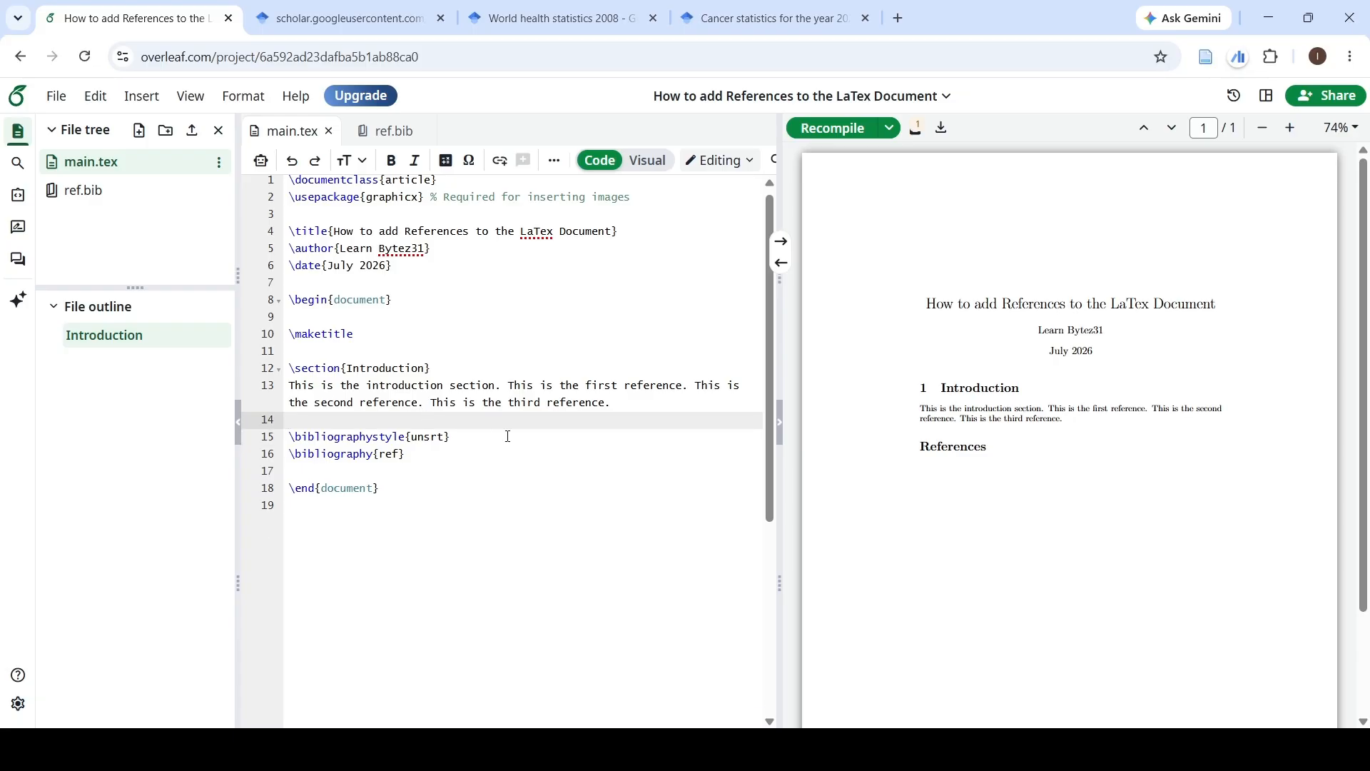
left_click_drag(920, 447, 988, 452)
Insert \cite{petersen2009oral} before the period of the introduction's first-reference sentence, then recompile the PDF
left_click(482, 403)
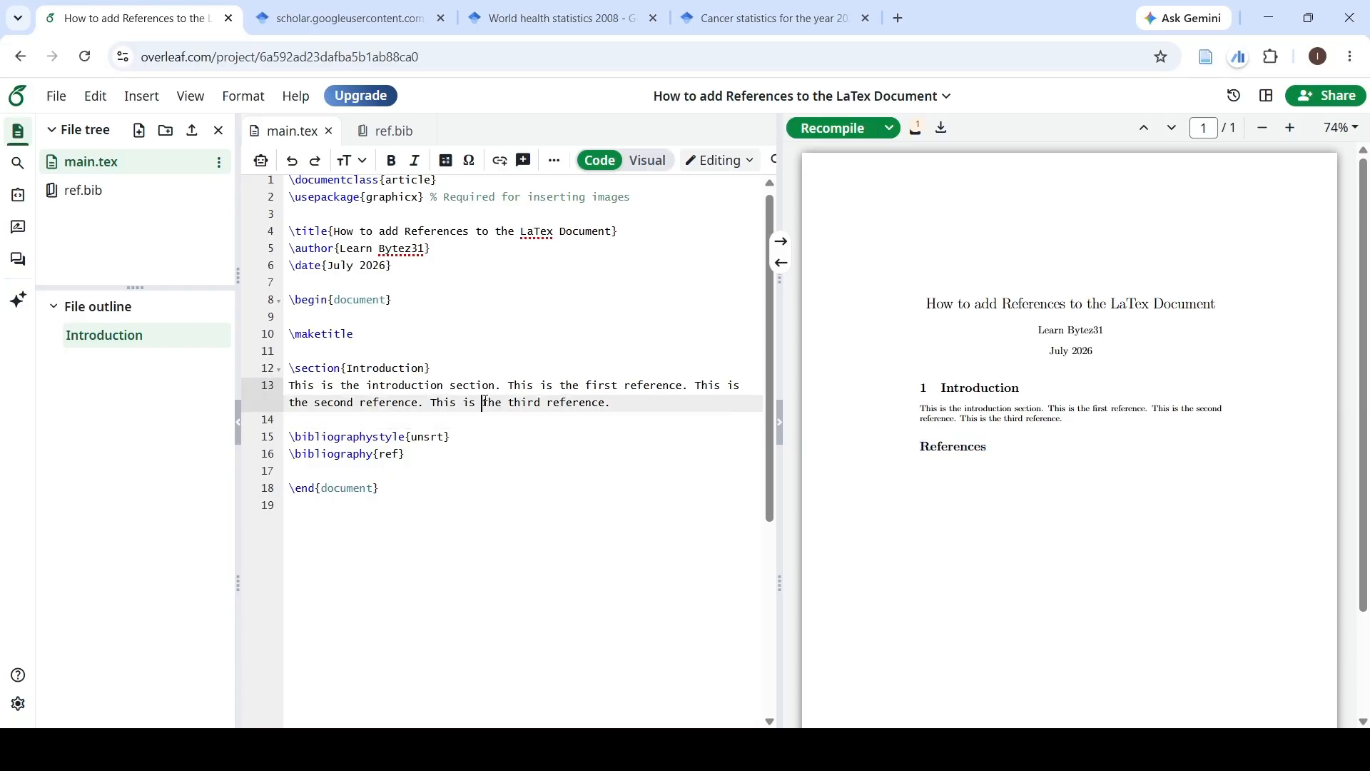
left_click(683, 388)
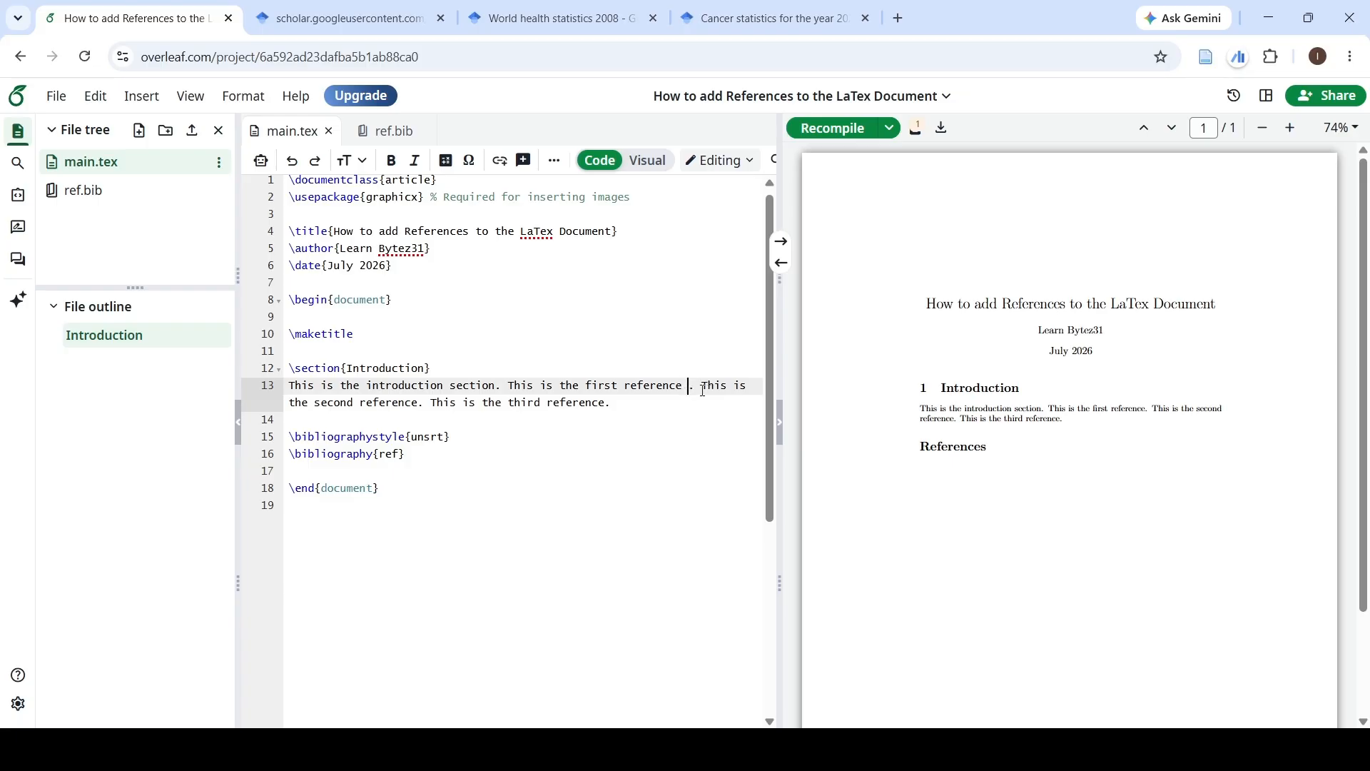
type("\\cite")
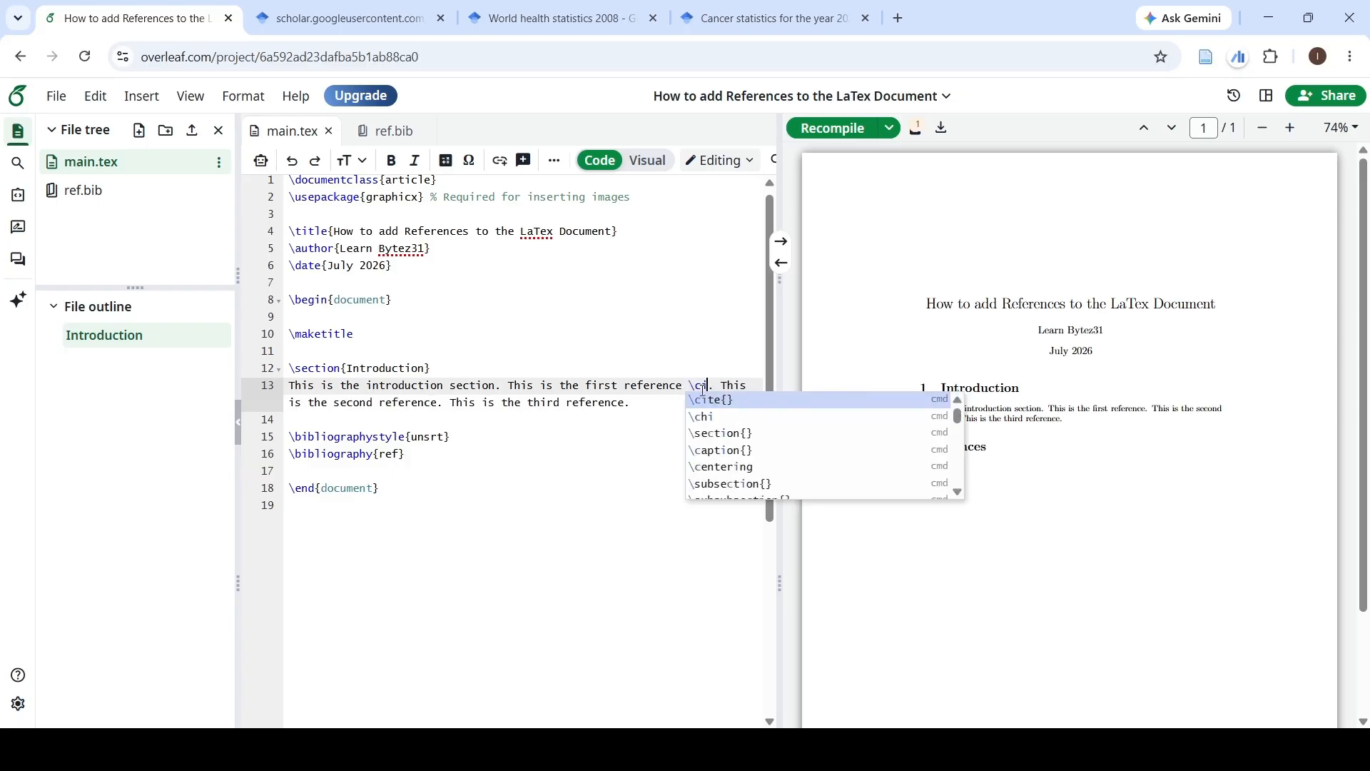
key("Return")
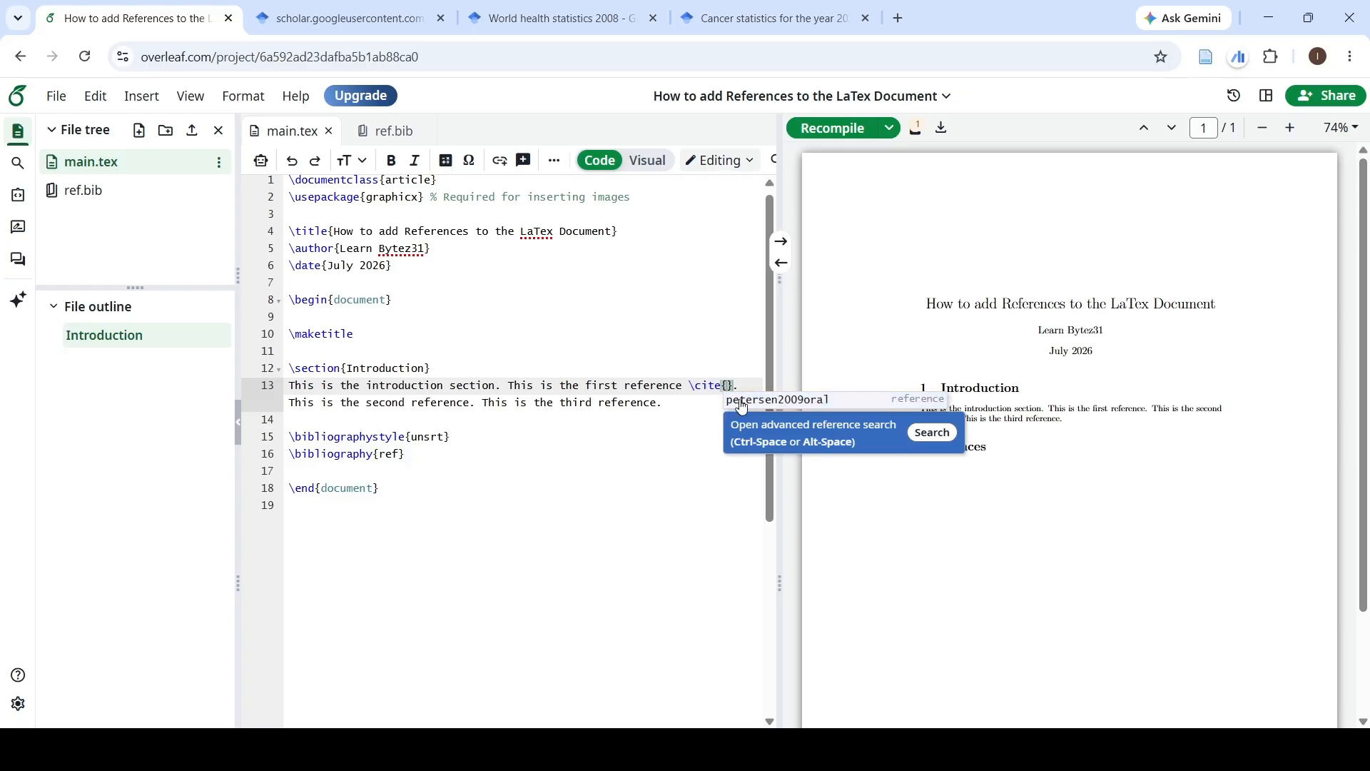
left_click(779, 402)
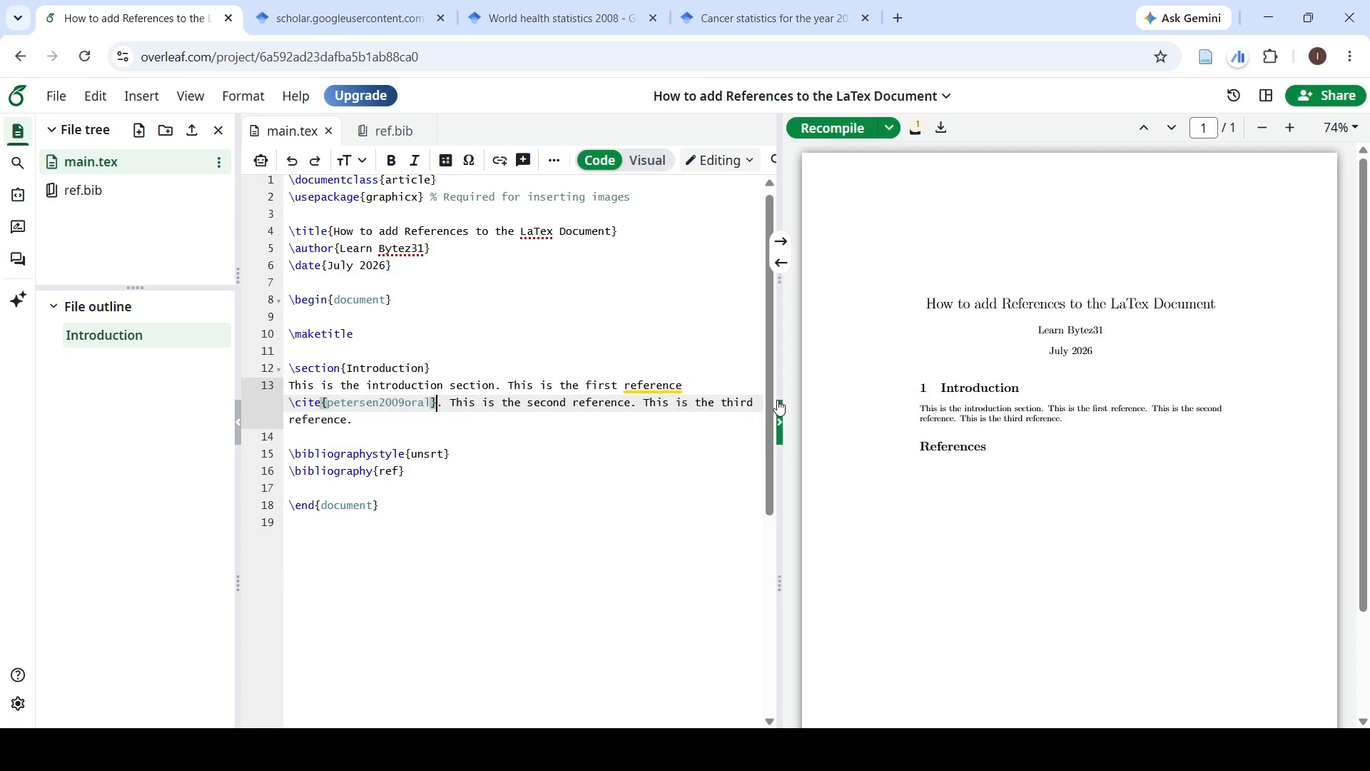
left_click(446, 404)
left_click(831, 128)
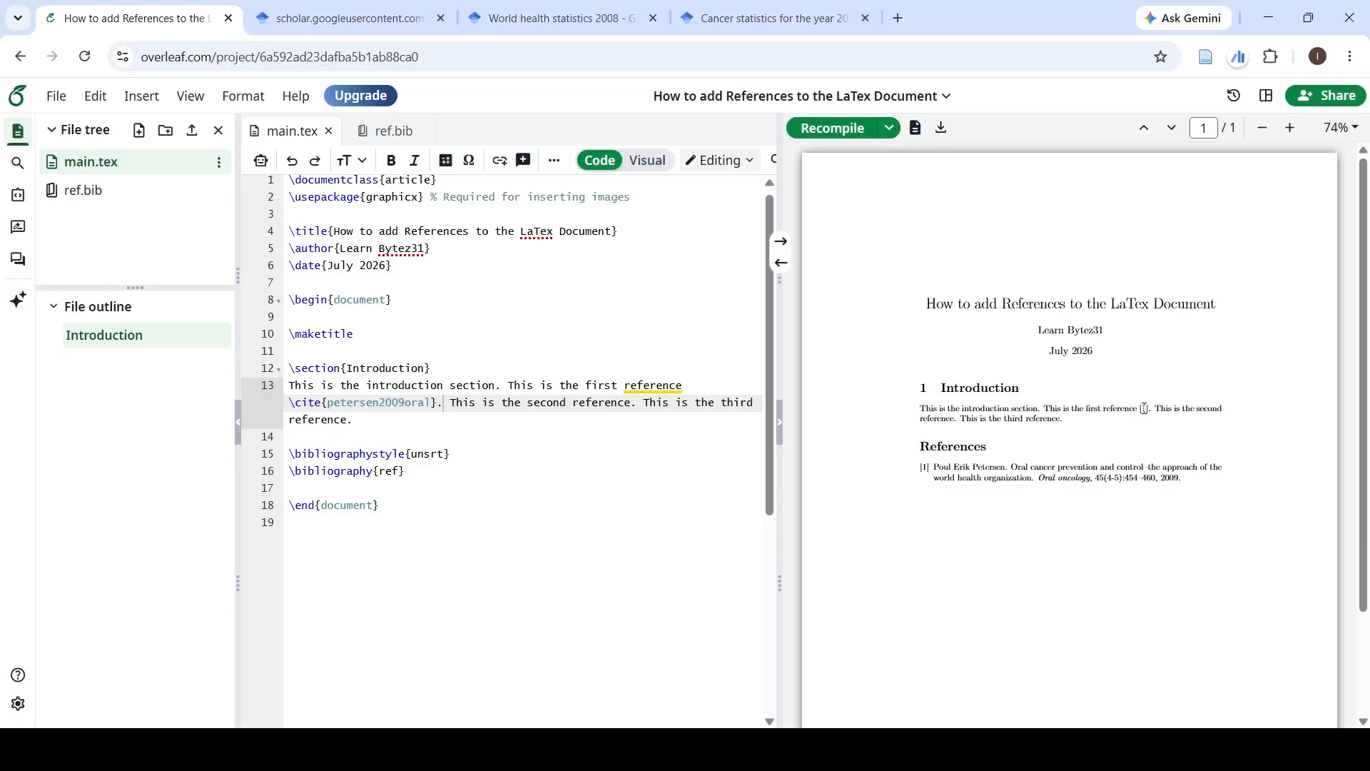
left_click_drag(1140, 406, 1150, 407)
left_click_drag(921, 469, 1185, 488)
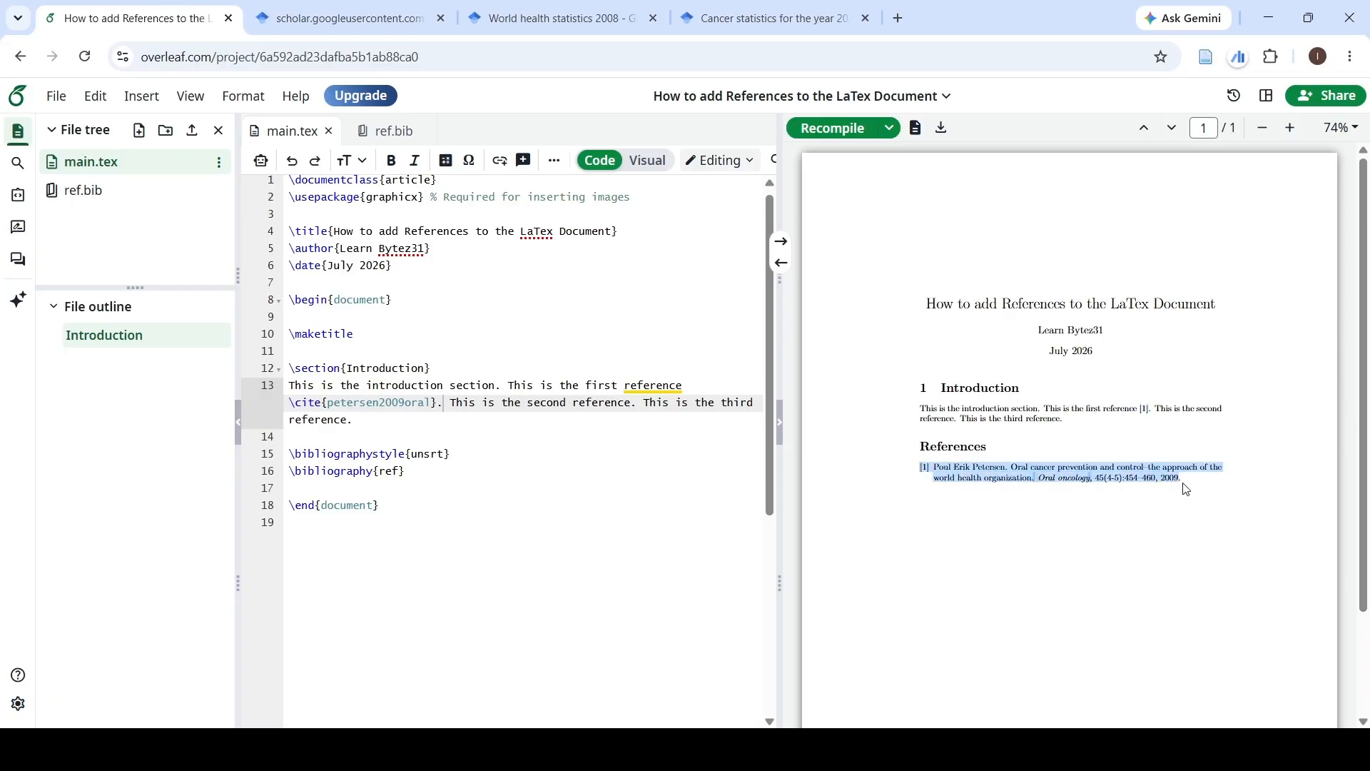
left_click(1007, 479)
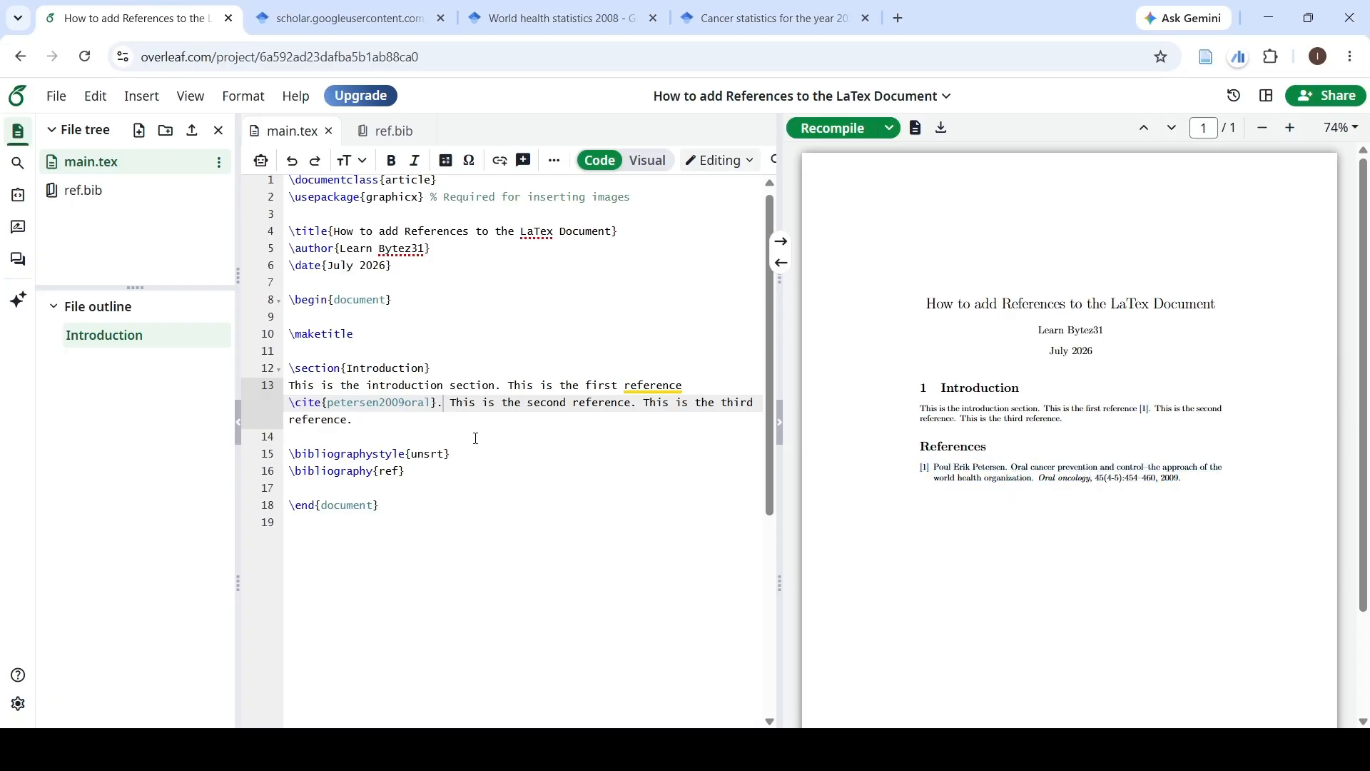
Switch to the "World health statistics 2008" search in Google Scholar and copy the full BibTeX entry of the book "World health statistics 2007"
left_click(478, 404)
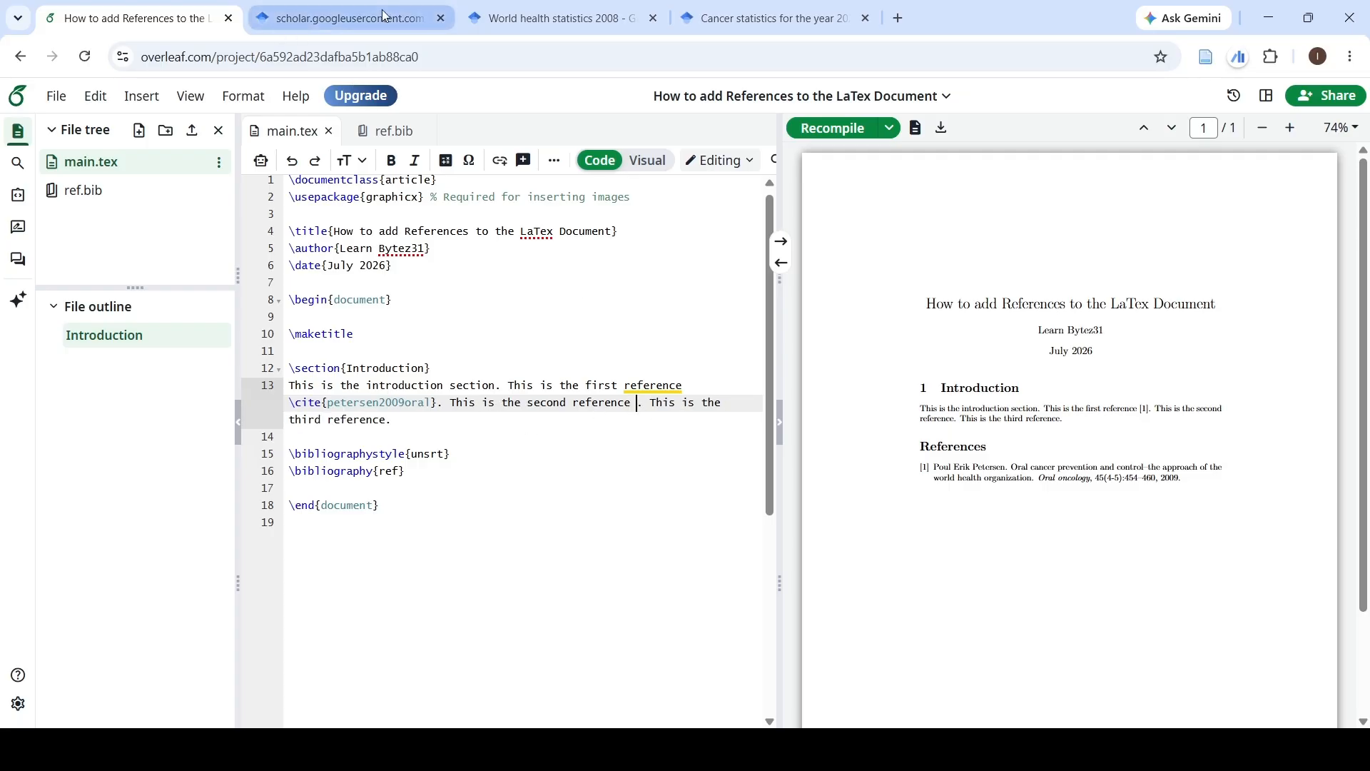
left_click(545, 20)
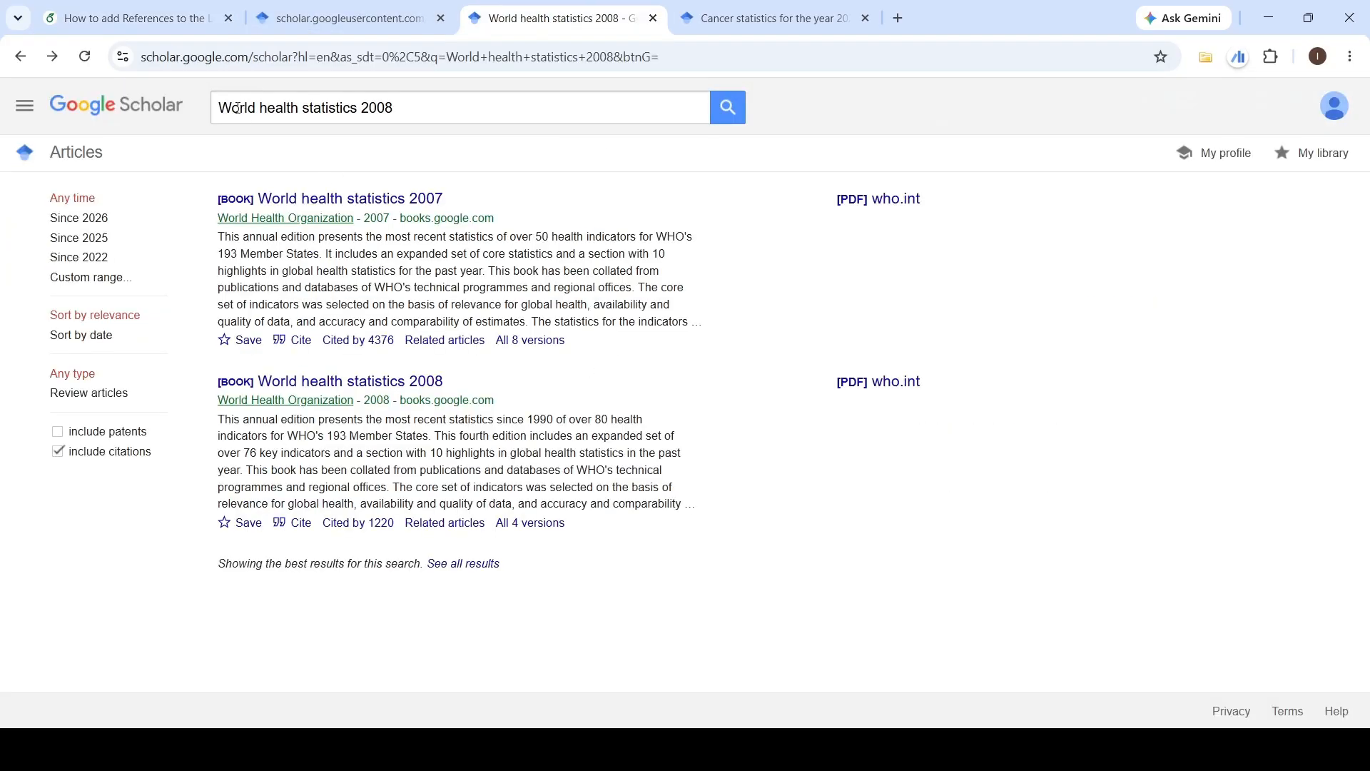
left_click(296, 341)
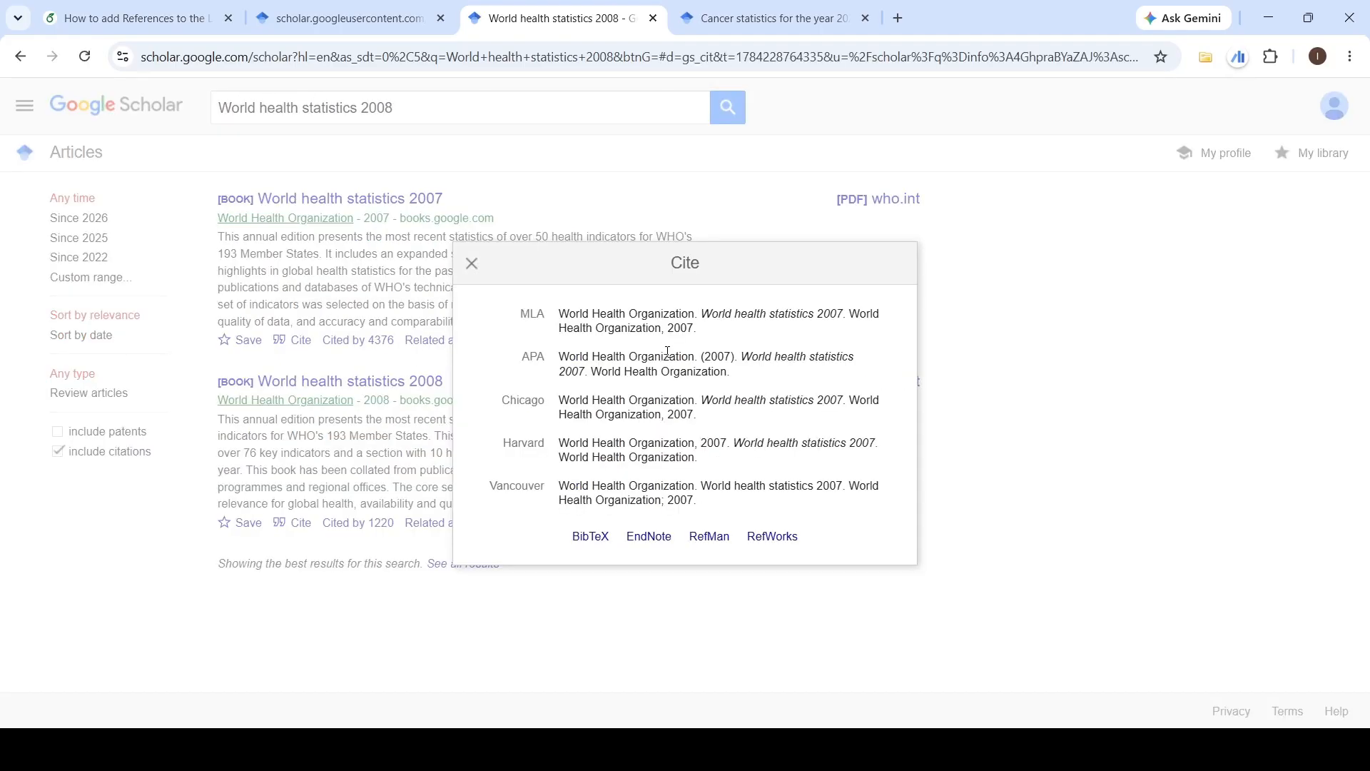
left_click(591, 536)
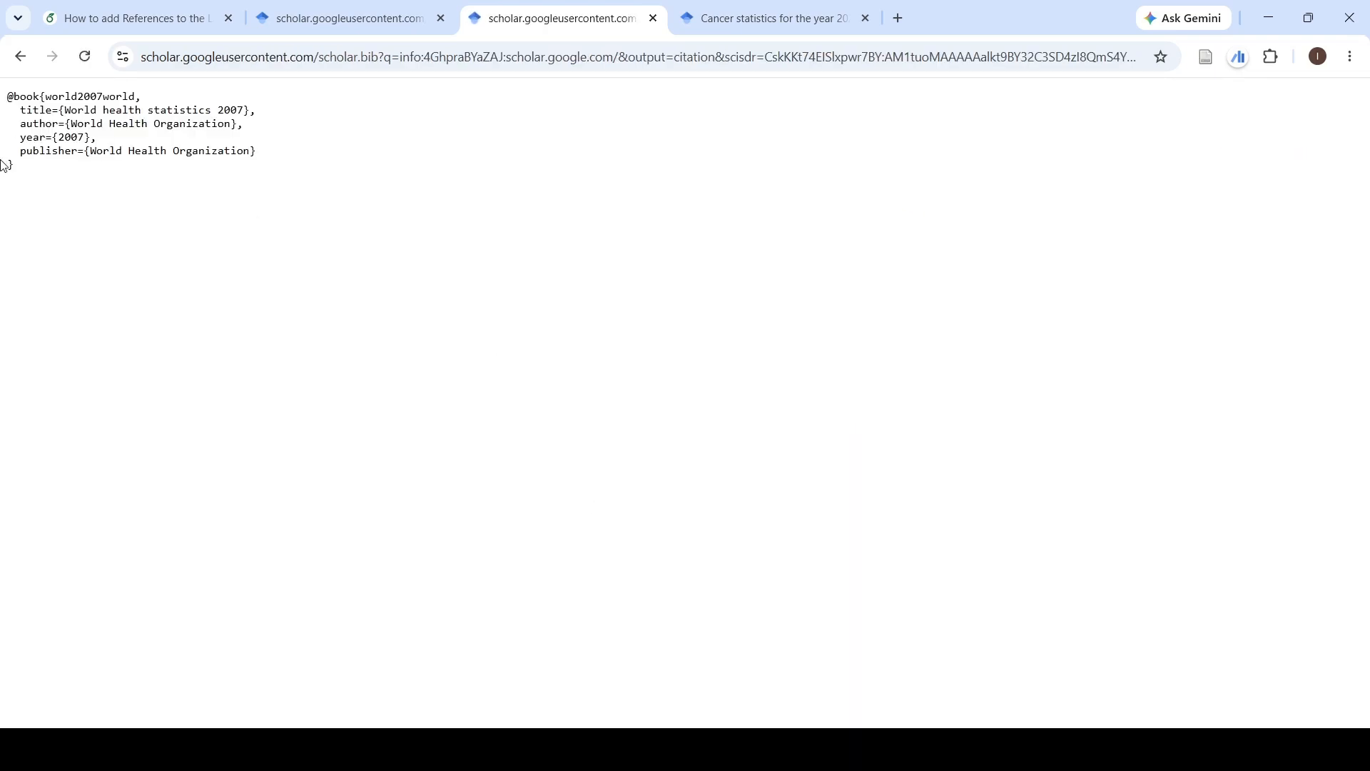
left_click_drag(16, 165, 2, 97)
key("ctrl+c")
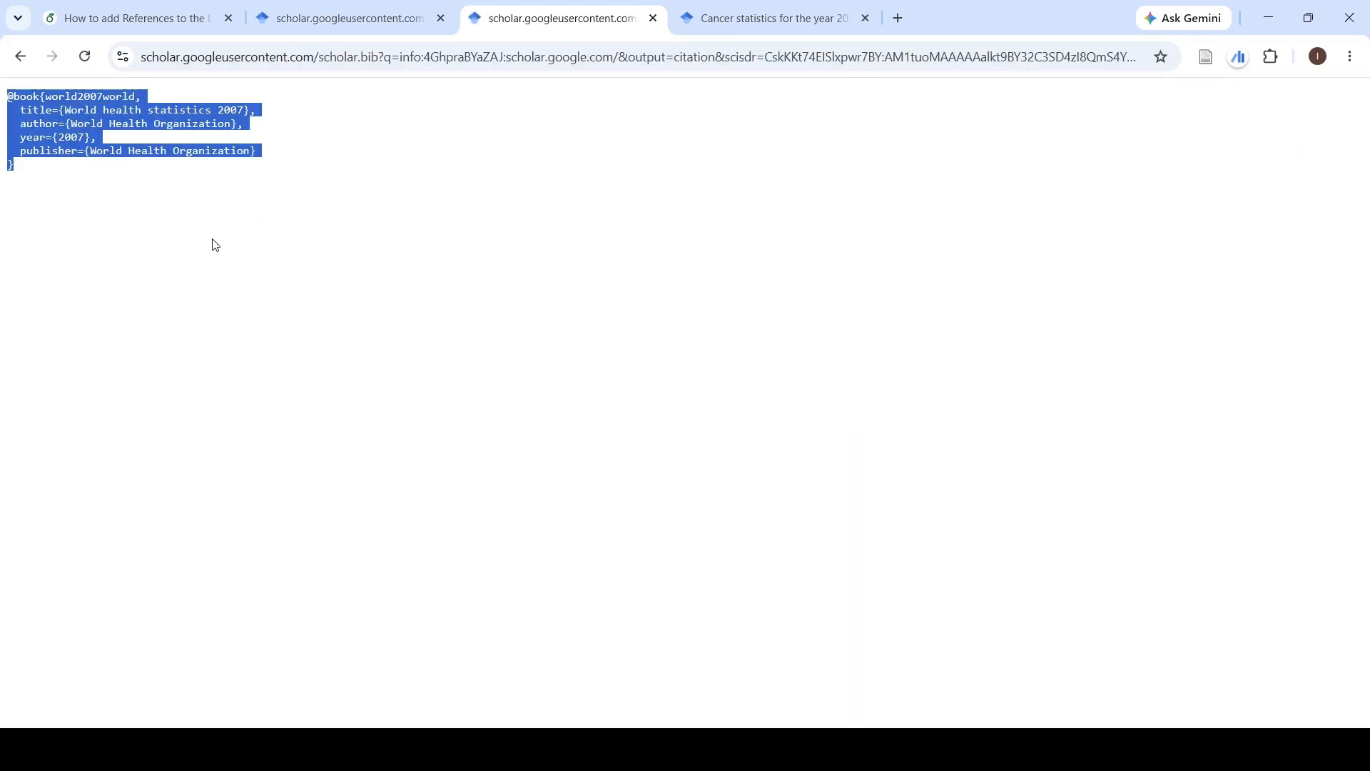
Switch back to Overleaf, paste the copied world2007world entry below the existing entry in ref.bib, and save
left_click(146, 18)
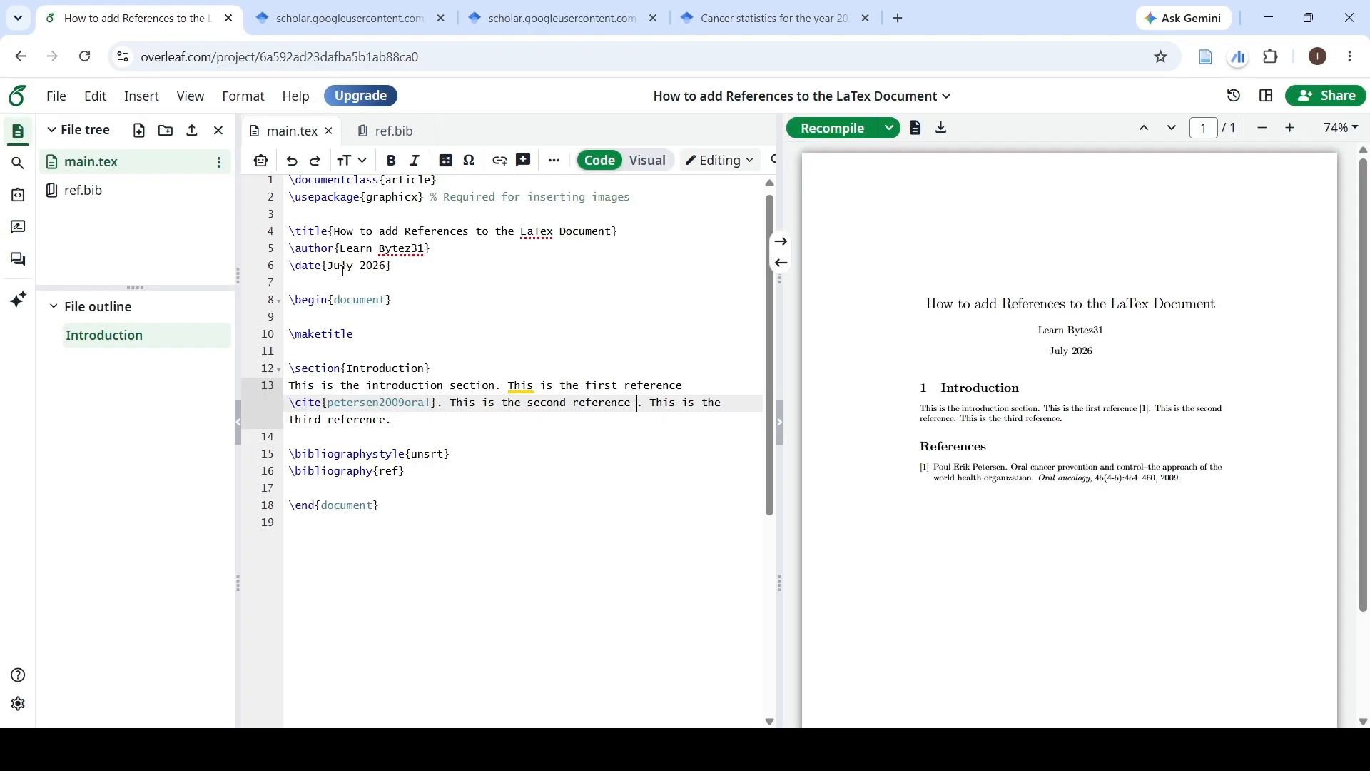
left_click(392, 131)
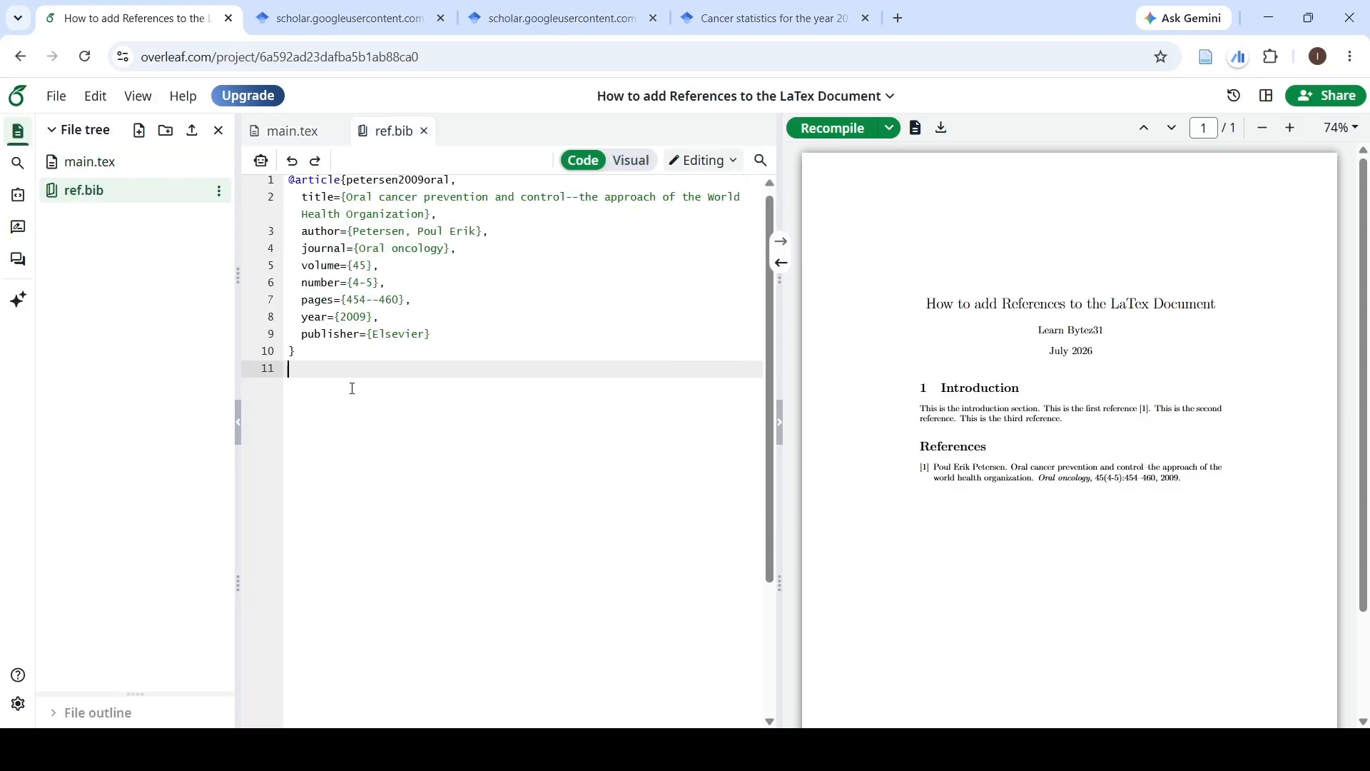
key("ctrl+v")
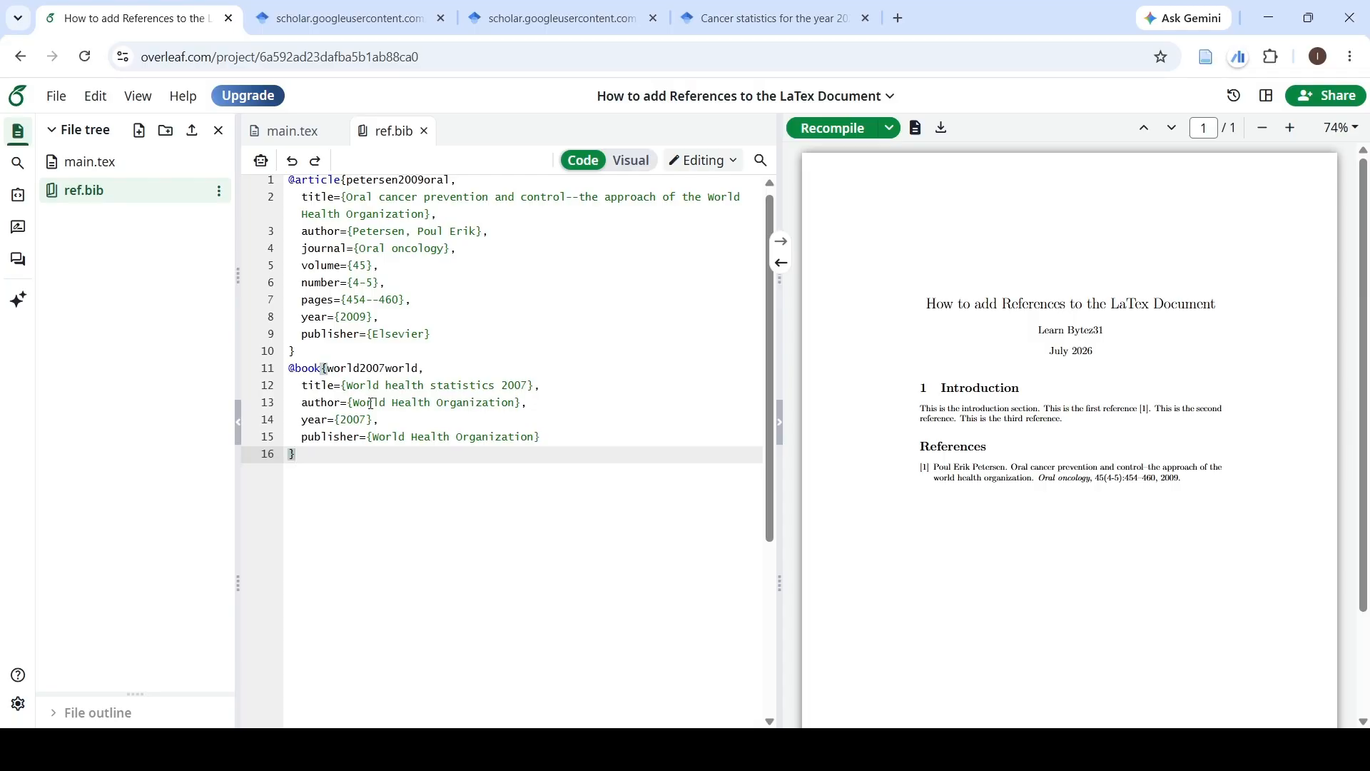
key("ctrl+s")
In main.tex, insert \cite{world2007world} before the period of the second-reference sentence, then recompile the PDF
left_click(103, 163)
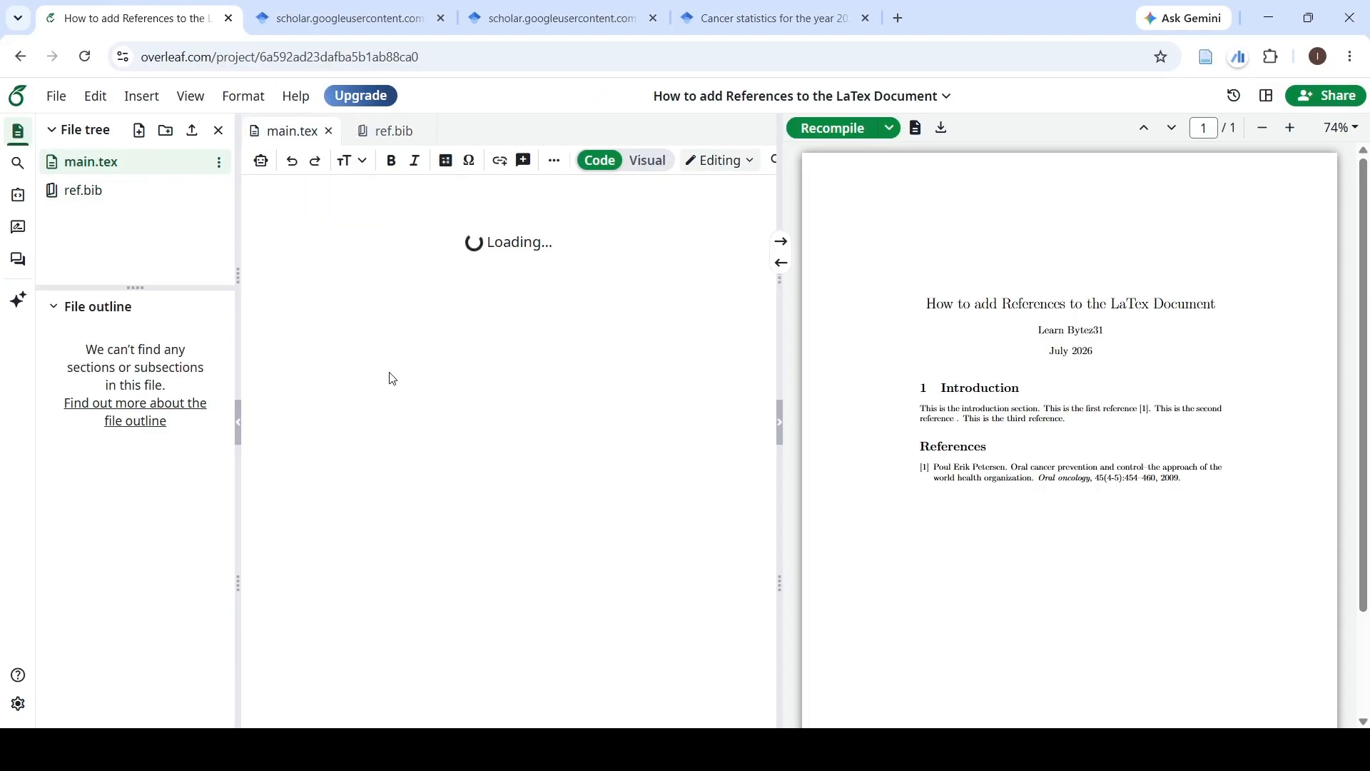
left_click(637, 402)
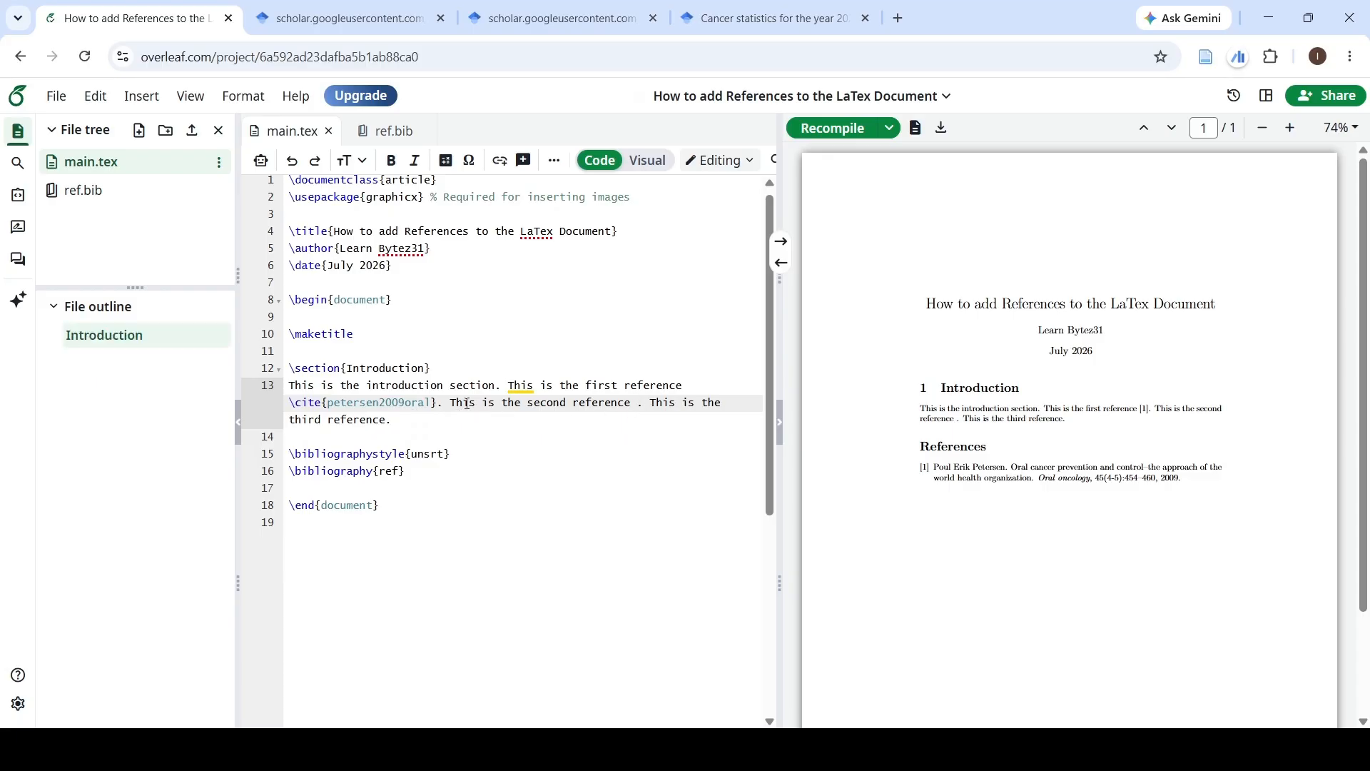
type("\\")
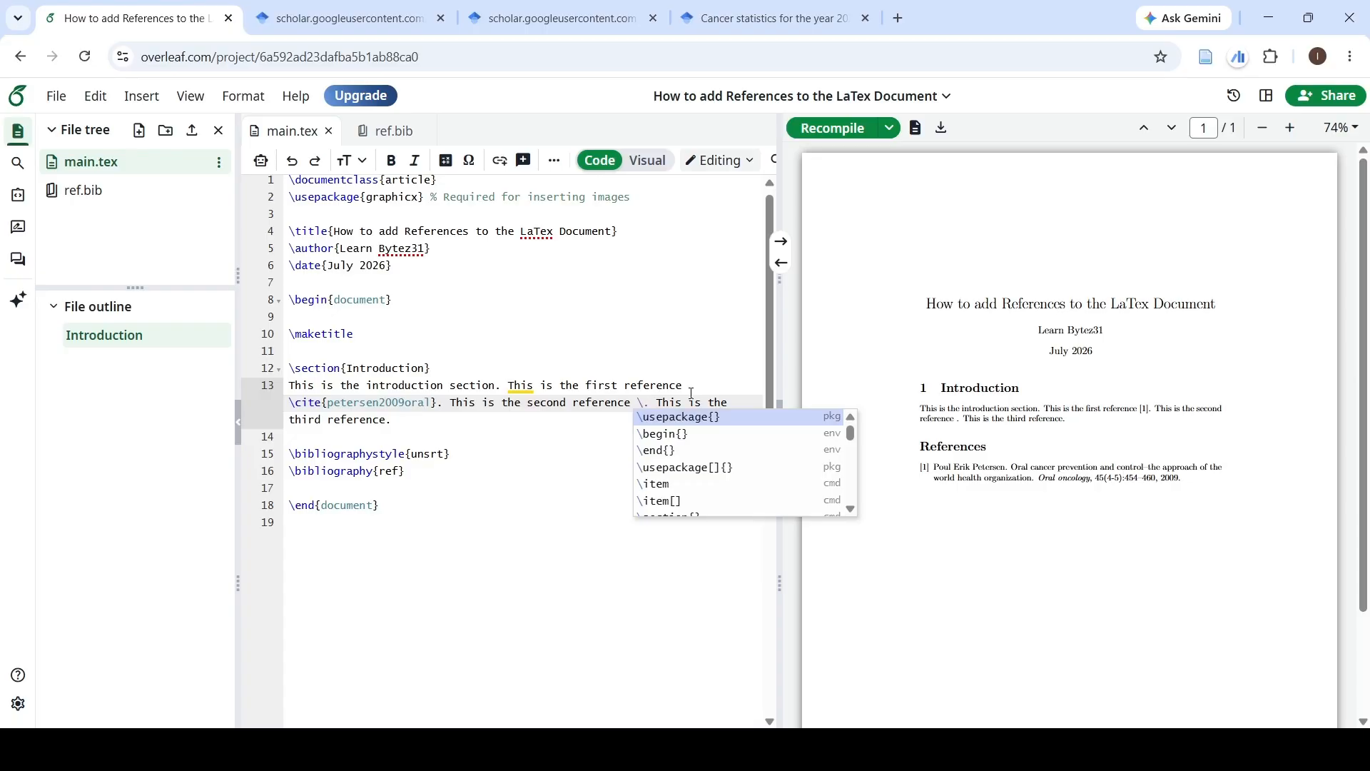
type("cite")
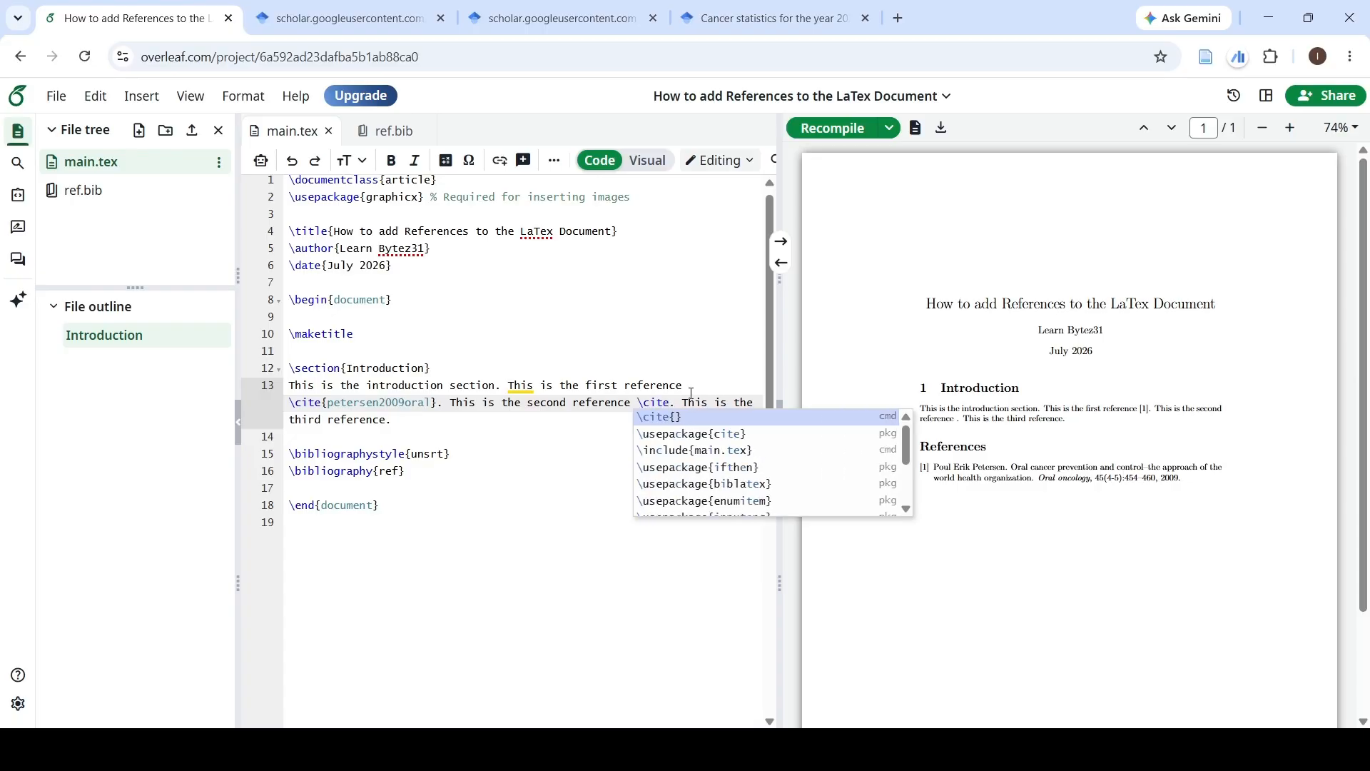
left_click(658, 418)
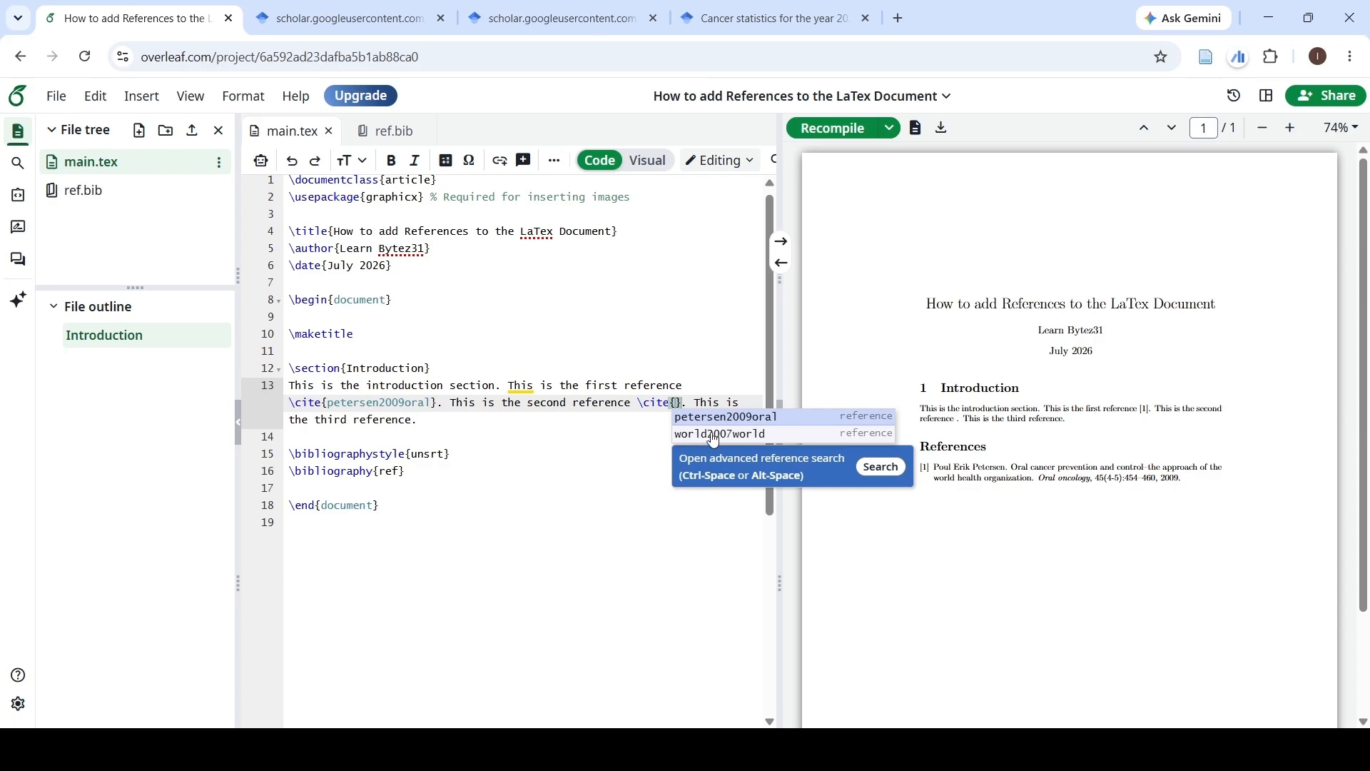
left_click(711, 434)
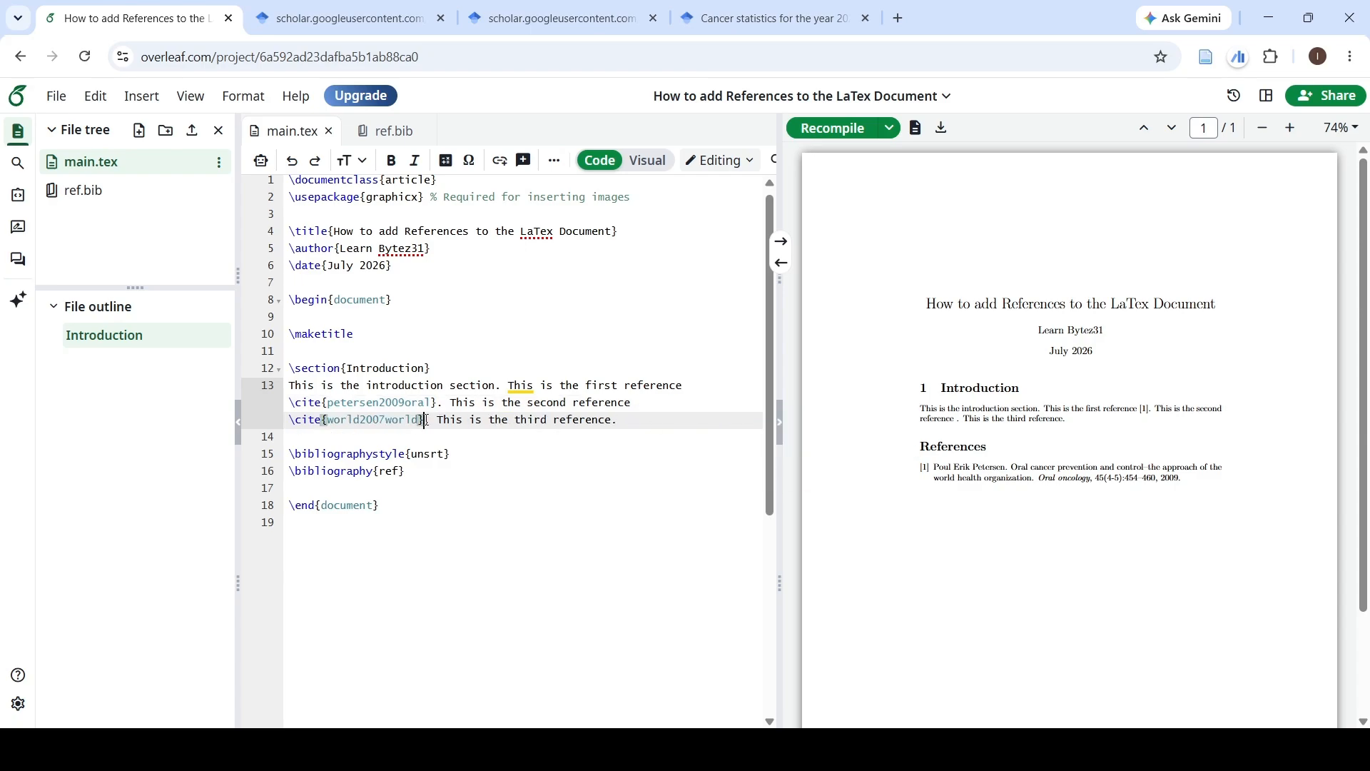
key("Right")
left_click(865, 129)
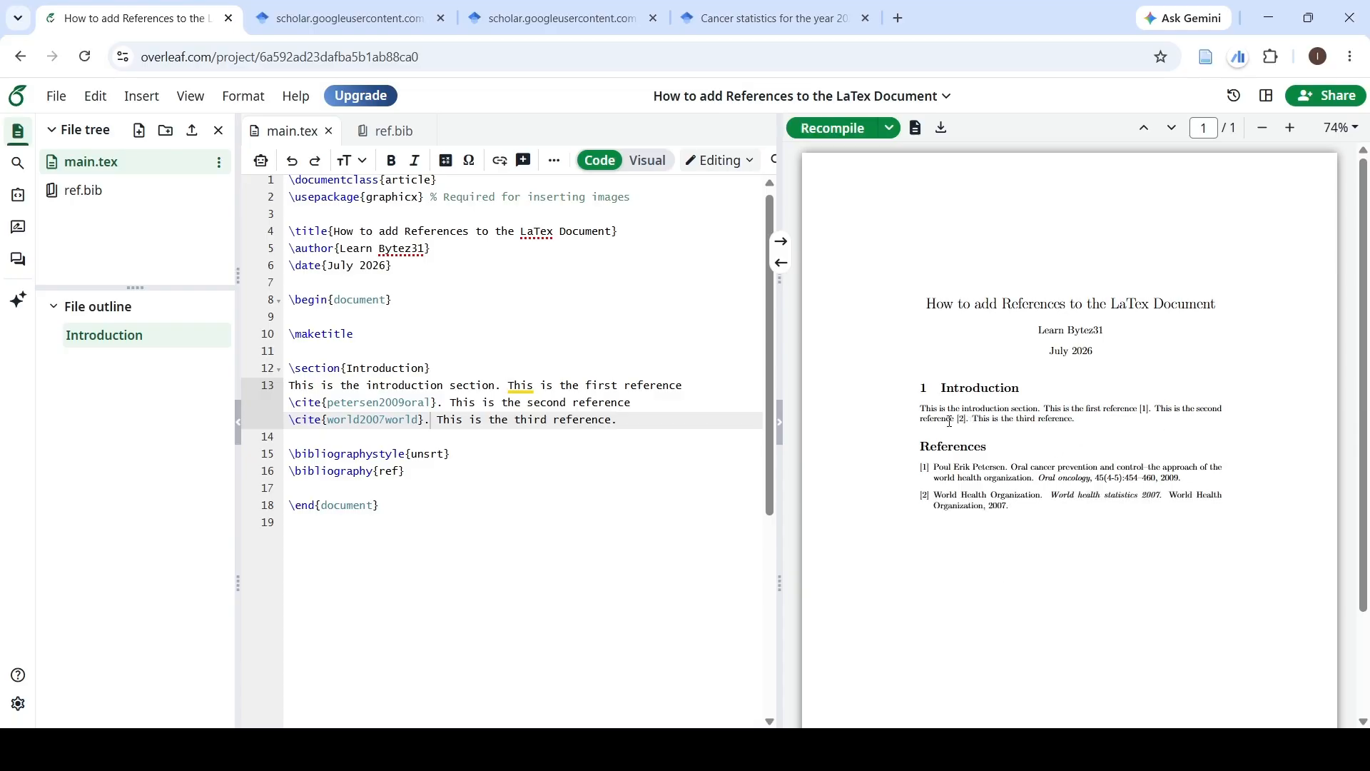
left_click_drag(960, 419, 963, 420)
left_click_drag(922, 497, 1012, 513)
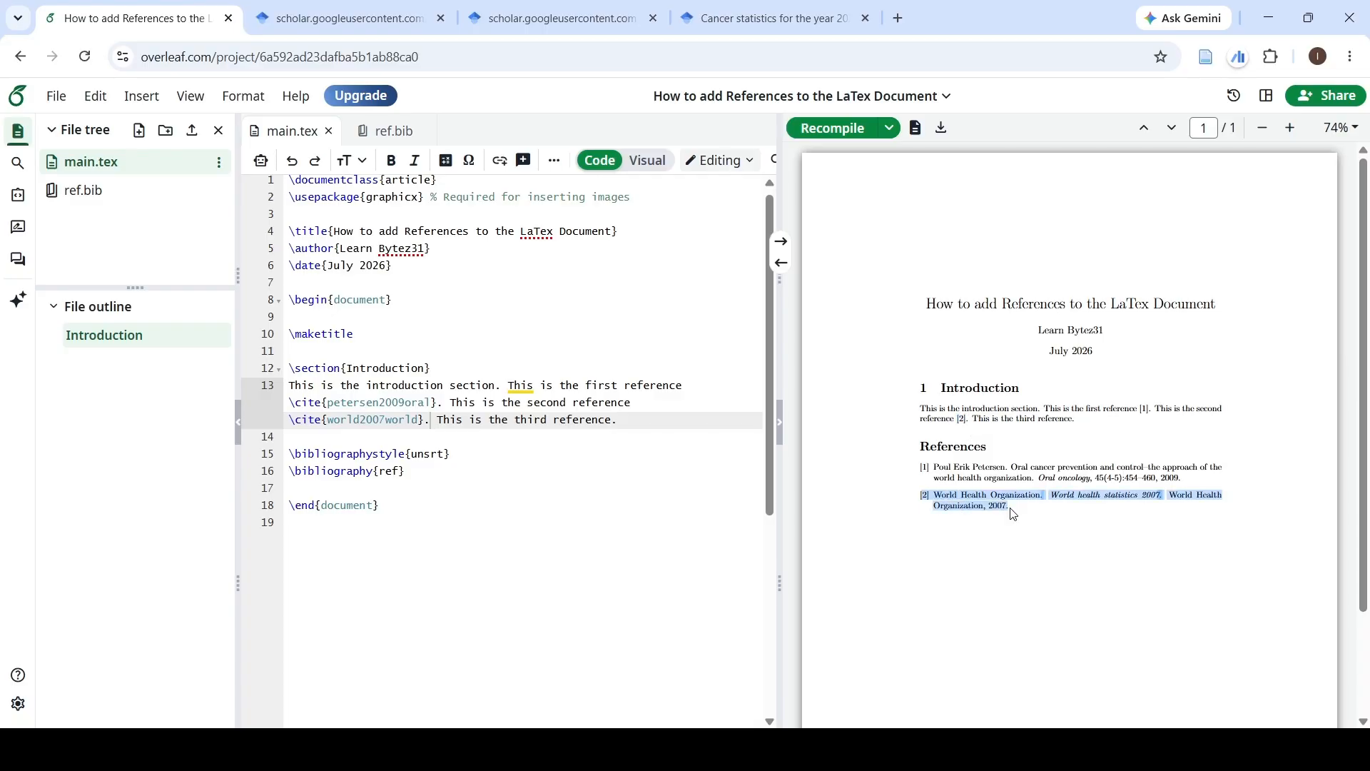
left_click(1012, 513)
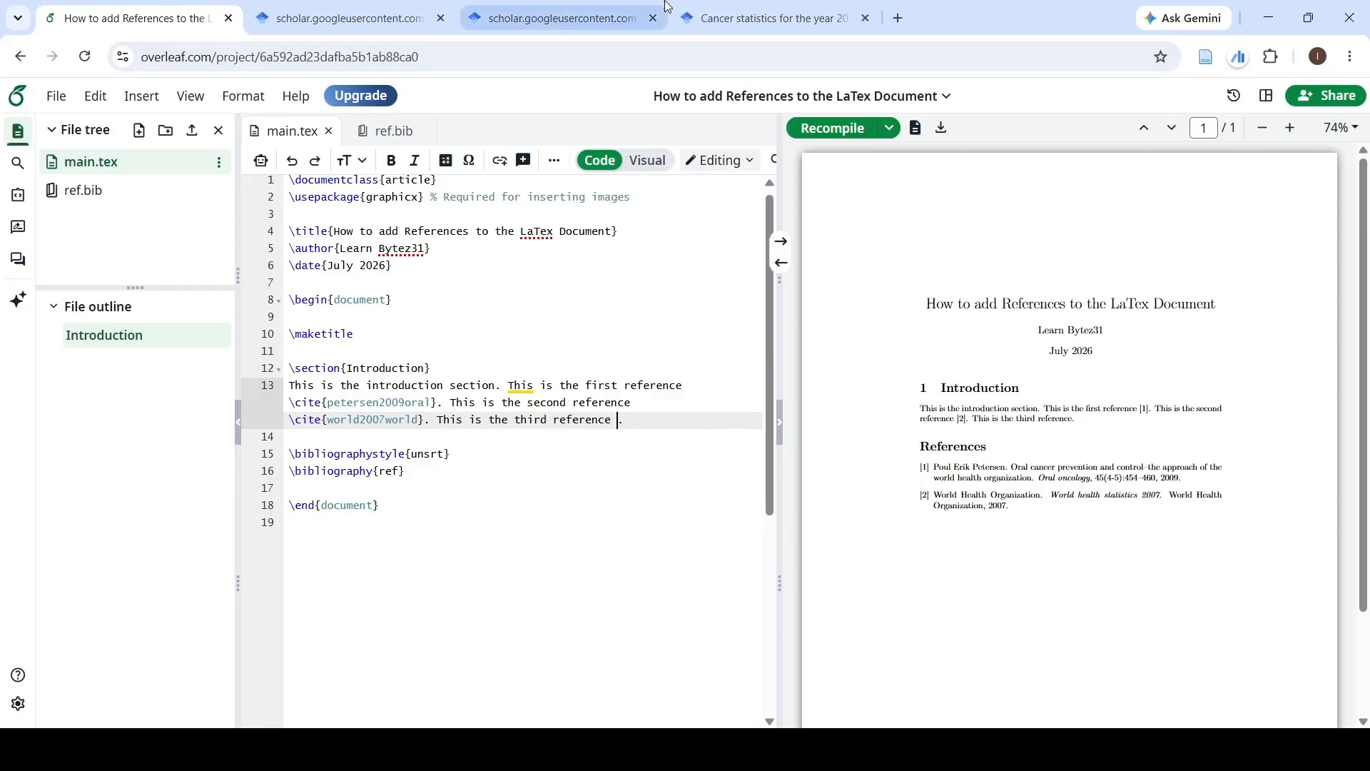
Switch to Google Scholar and copy the full BibTeX entry of the article "Cancer statistics for the year 2020: An overview"
left_click(787, 11)
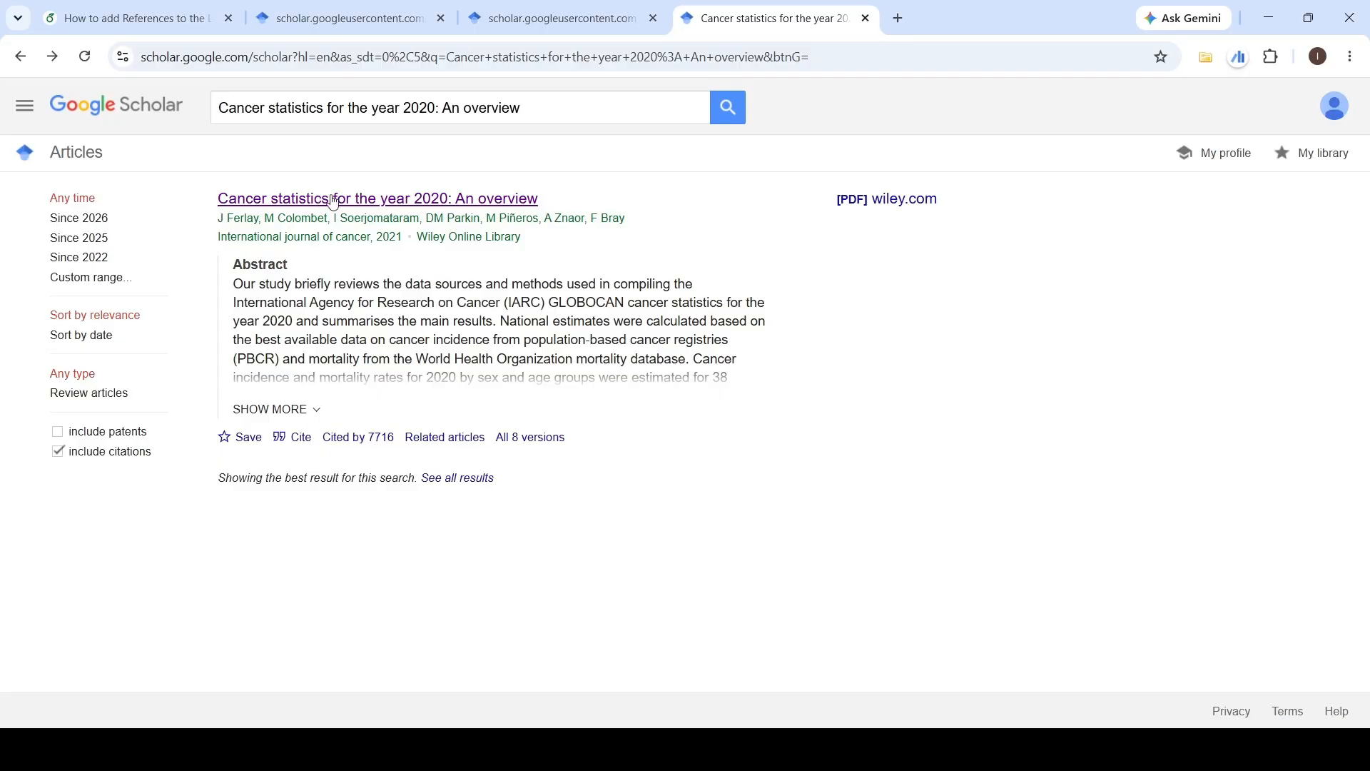
left_click(297, 439)
left_click(591, 601)
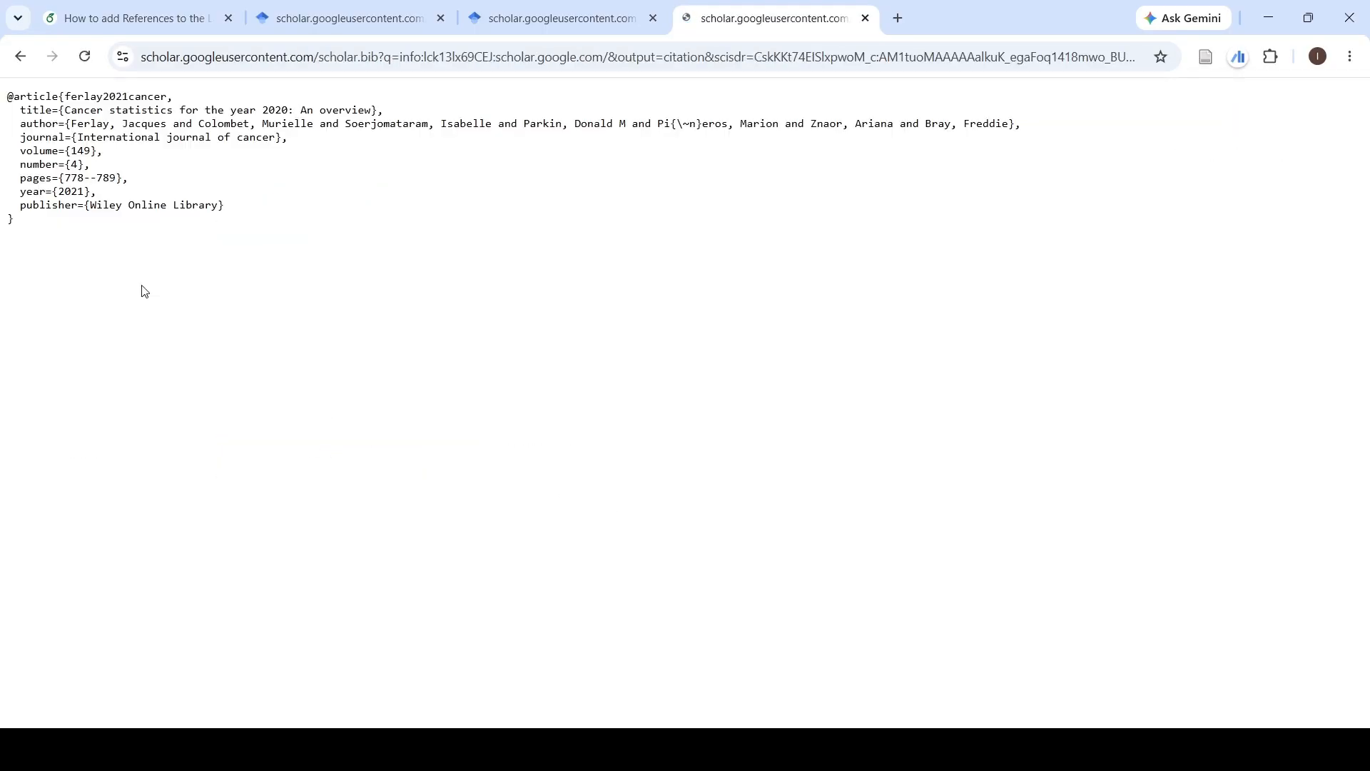
left_click_drag(29, 221, 8, 97)
key("ctrl+c")
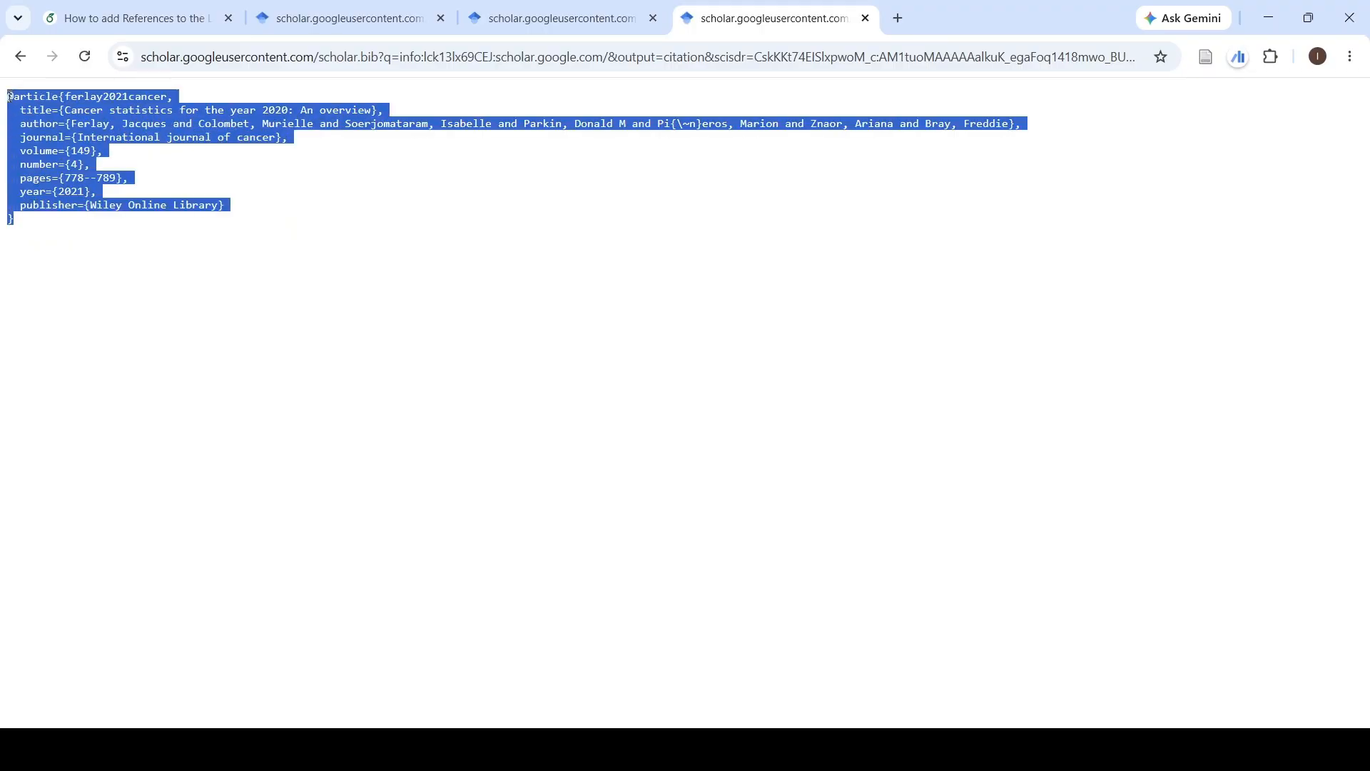
Switch back to Overleaf, paste the copied ferlay2021cancer entry on a new line at the end of ref.bib, and save
left_click(152, 20)
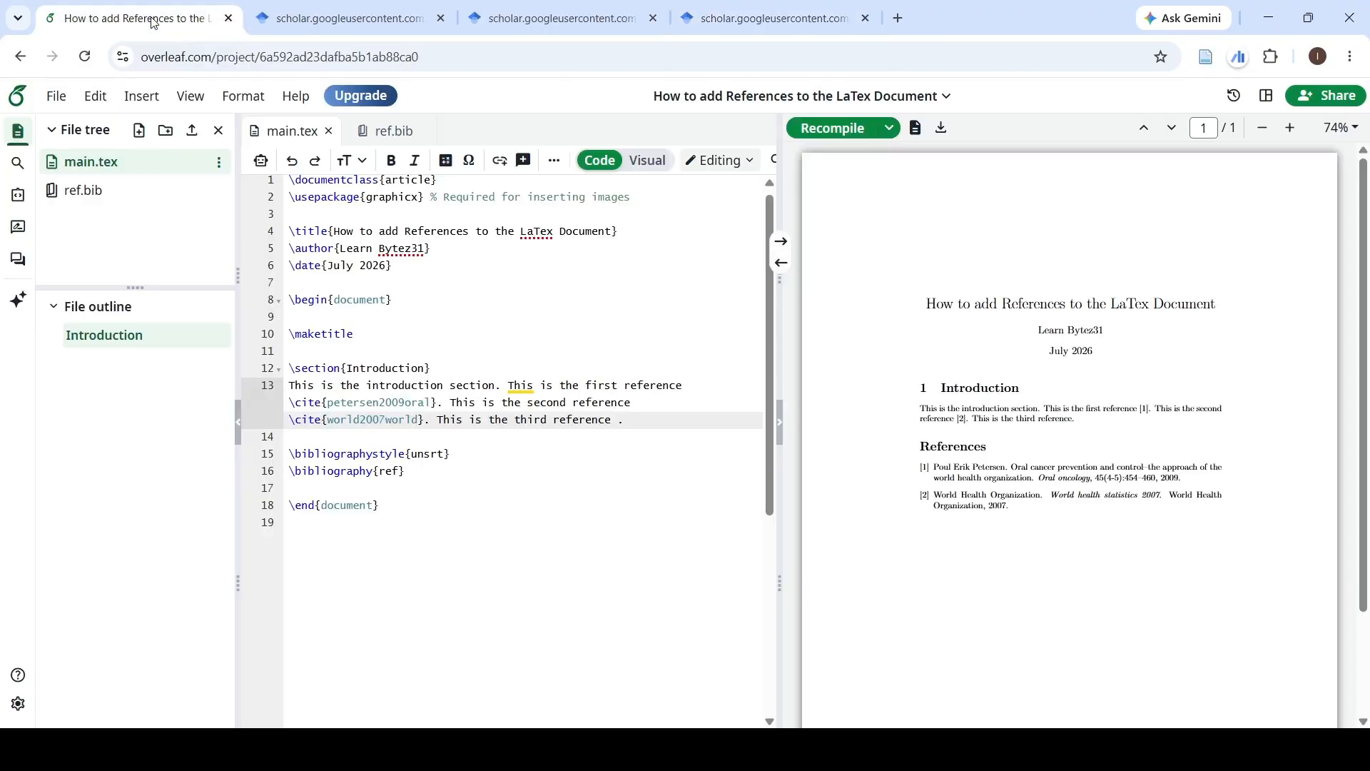
left_click(393, 131)
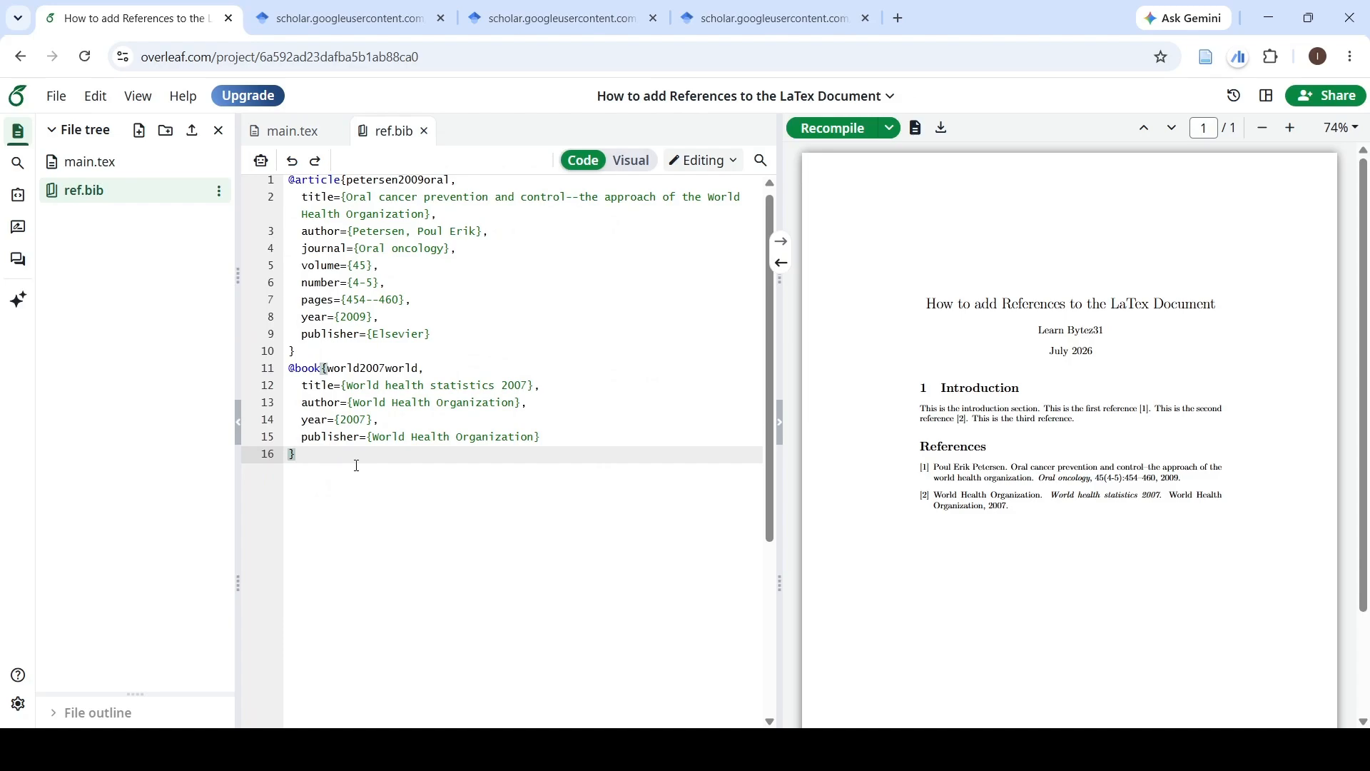
key("Return")
key("ctrl+v")
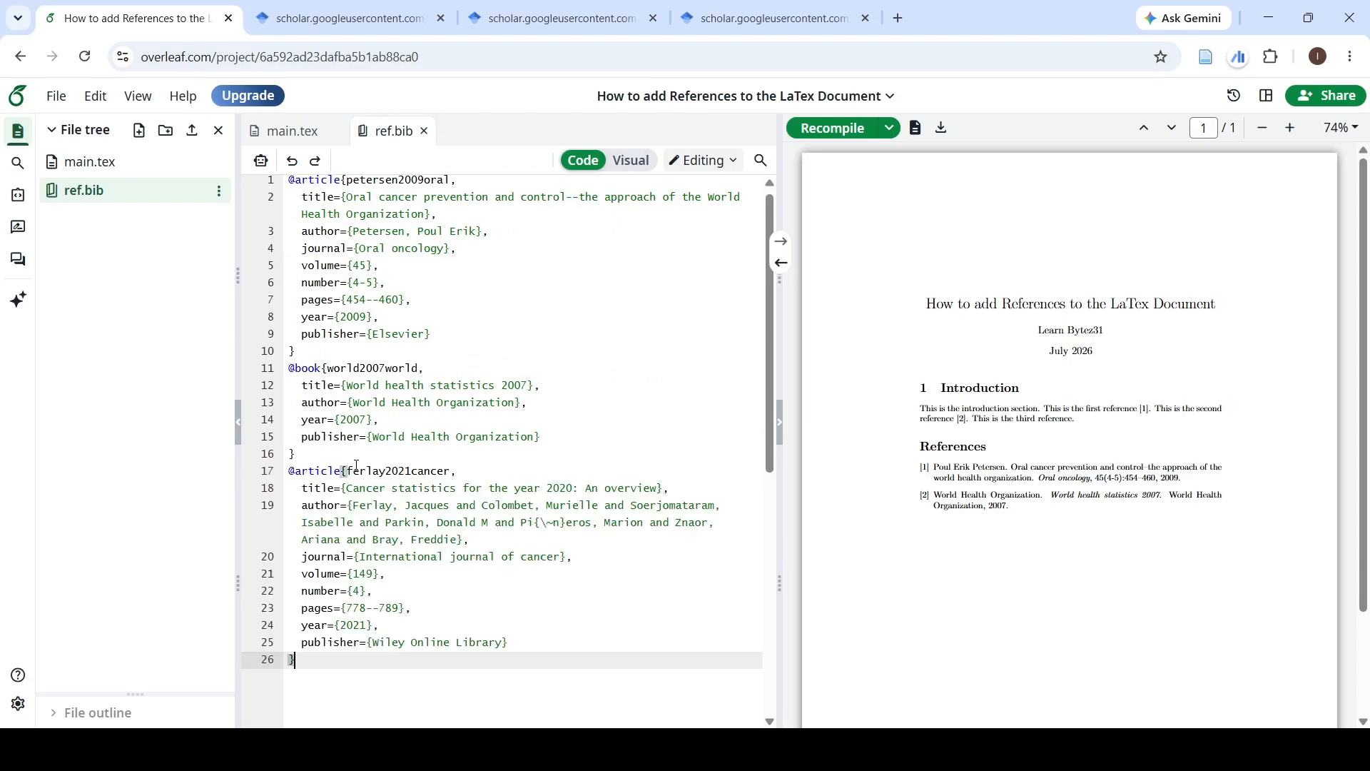
key("ctrl+s")
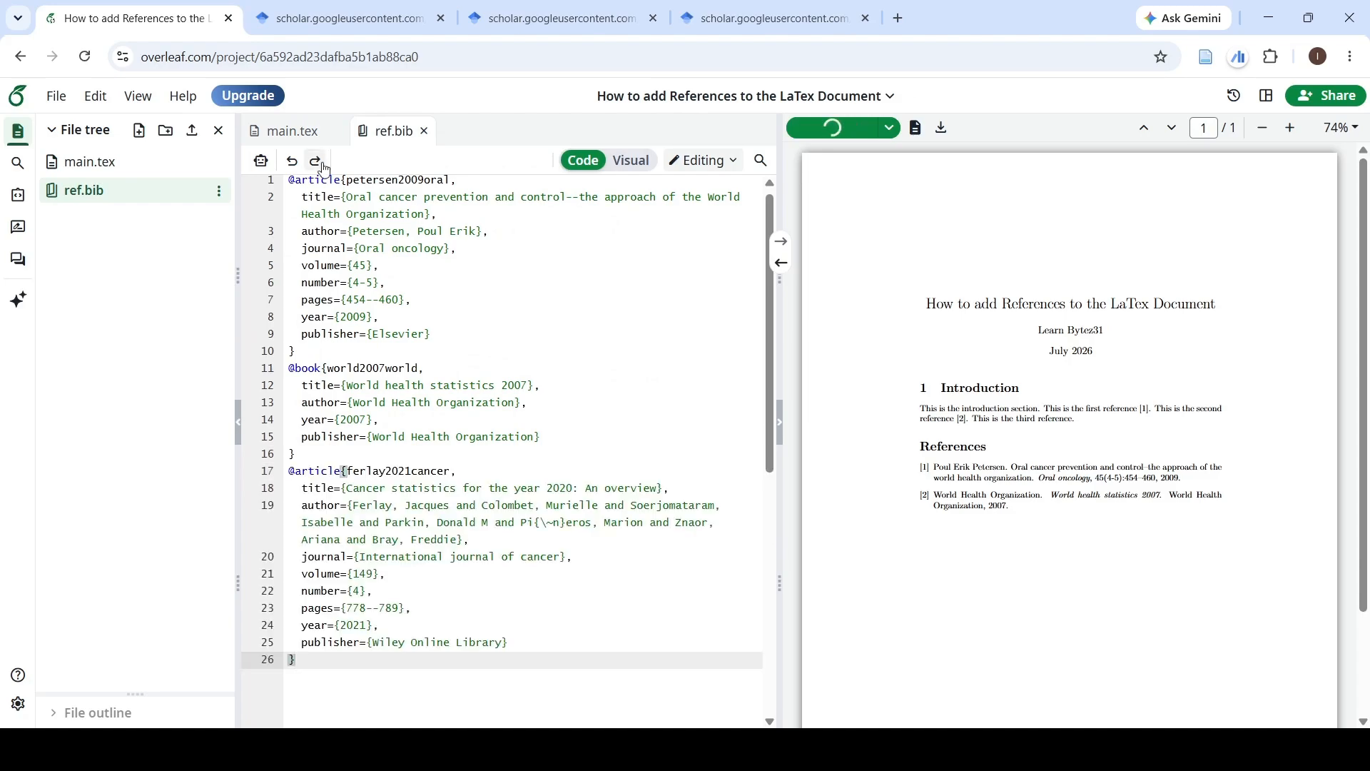
In main.tex, insert \cite{ferlay2021cancer} before the period of the third-reference sentence, then recompile the PDF
left_click(296, 138)
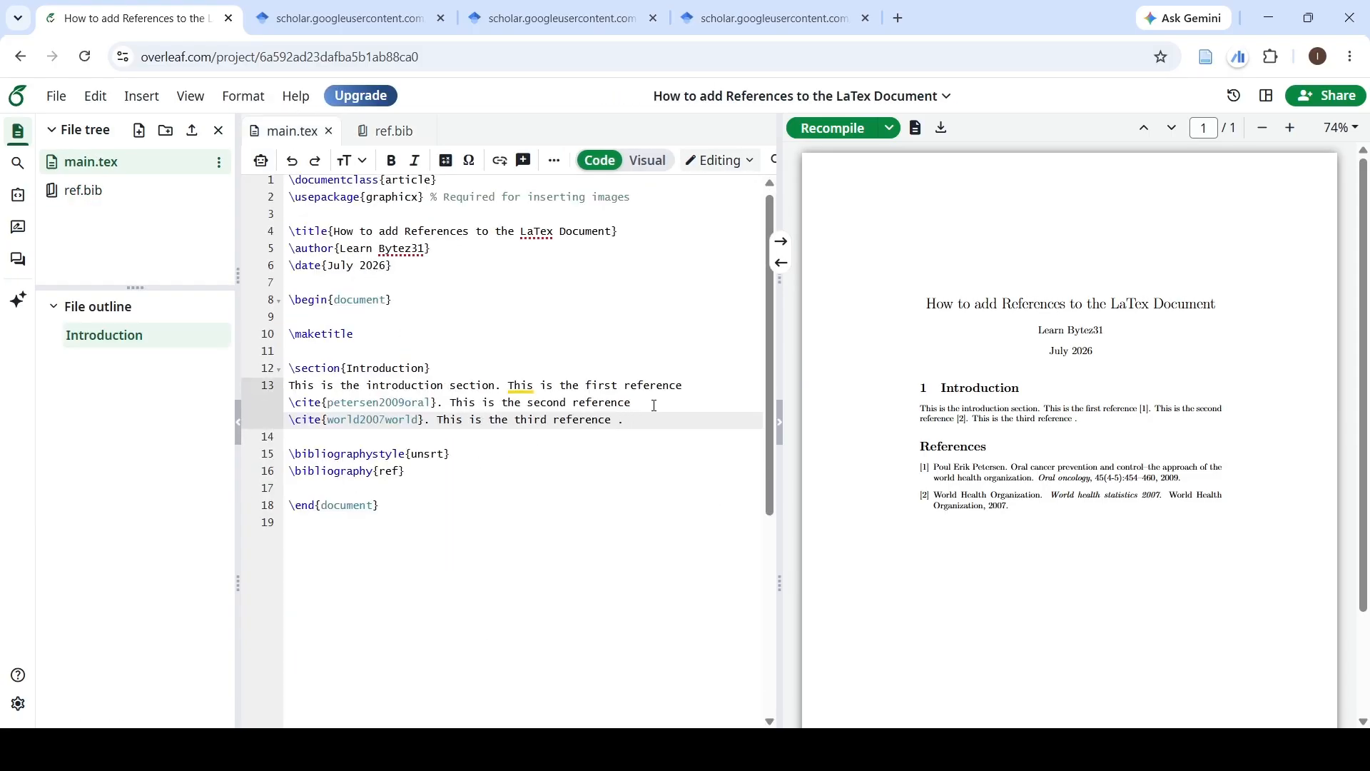
type("\\cite")
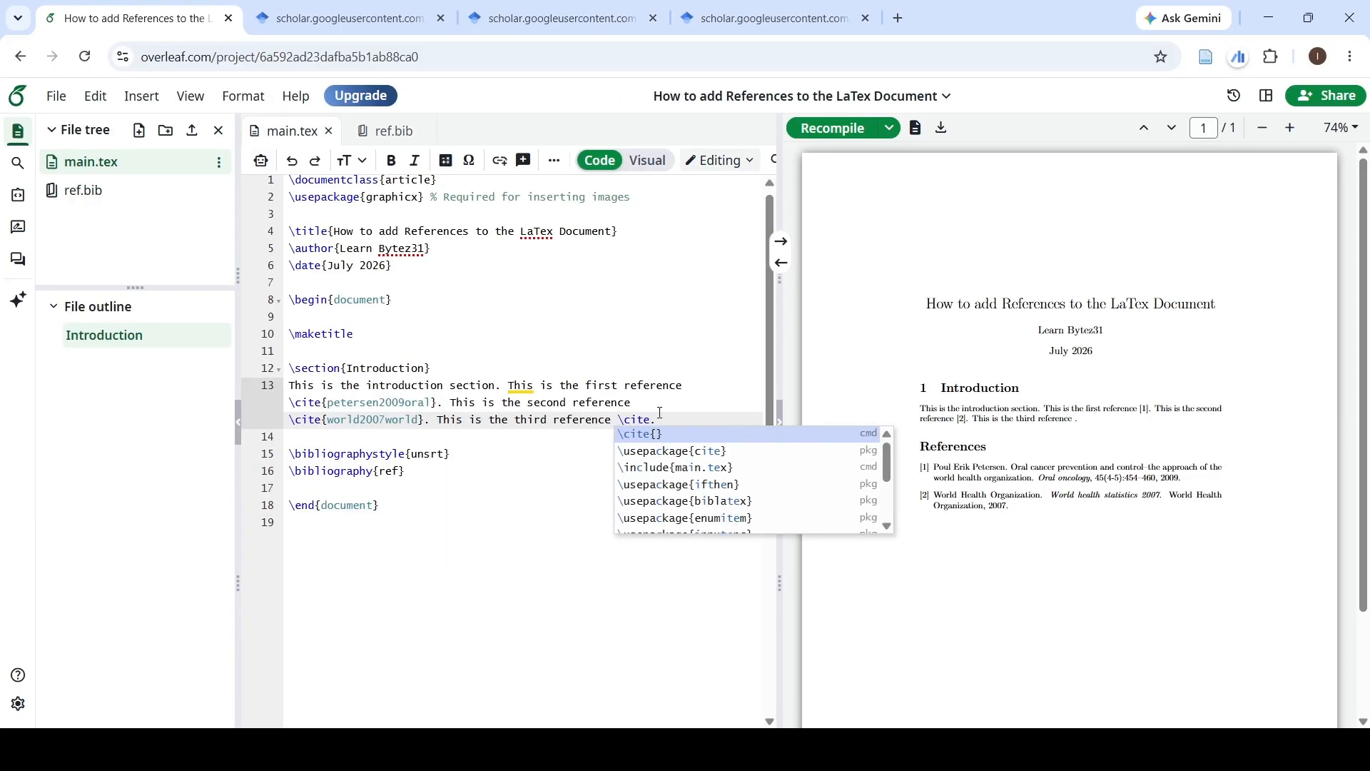
key("Return")
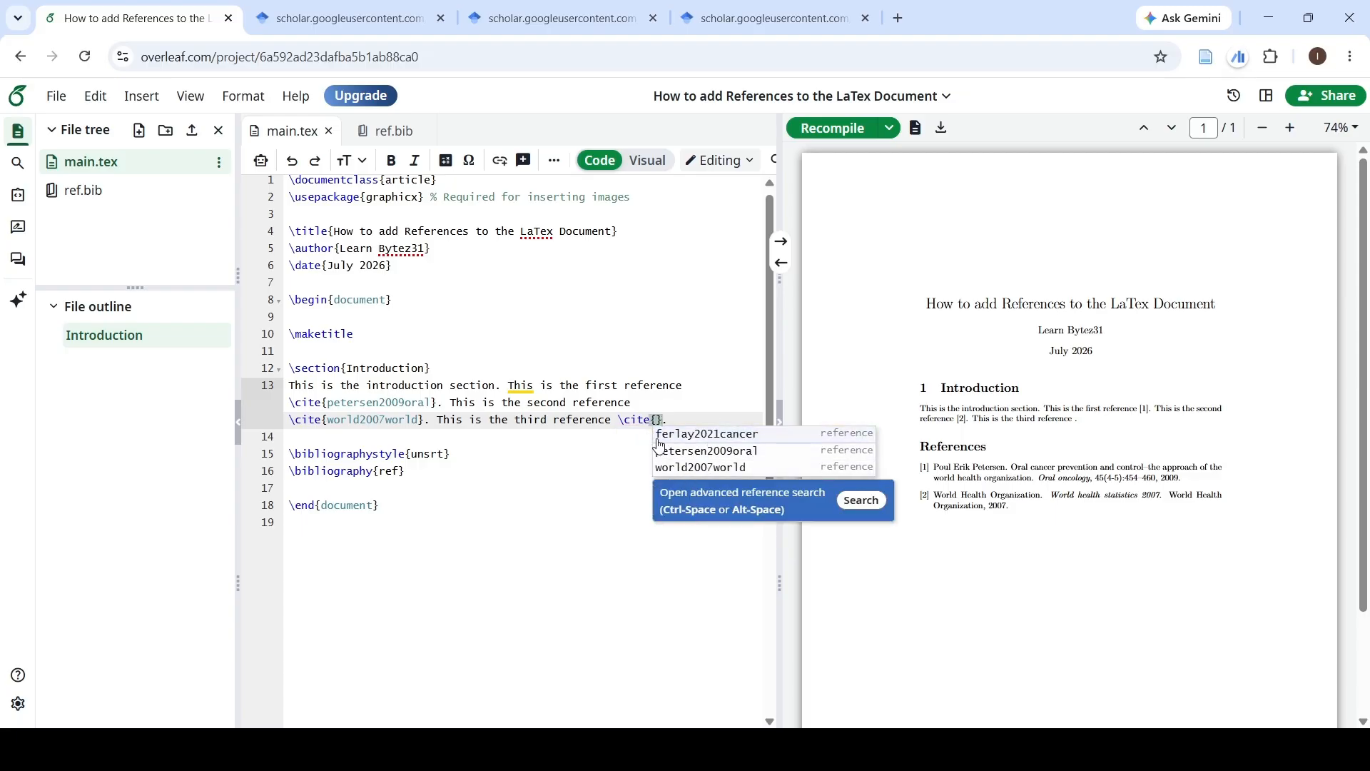
left_click(699, 435)
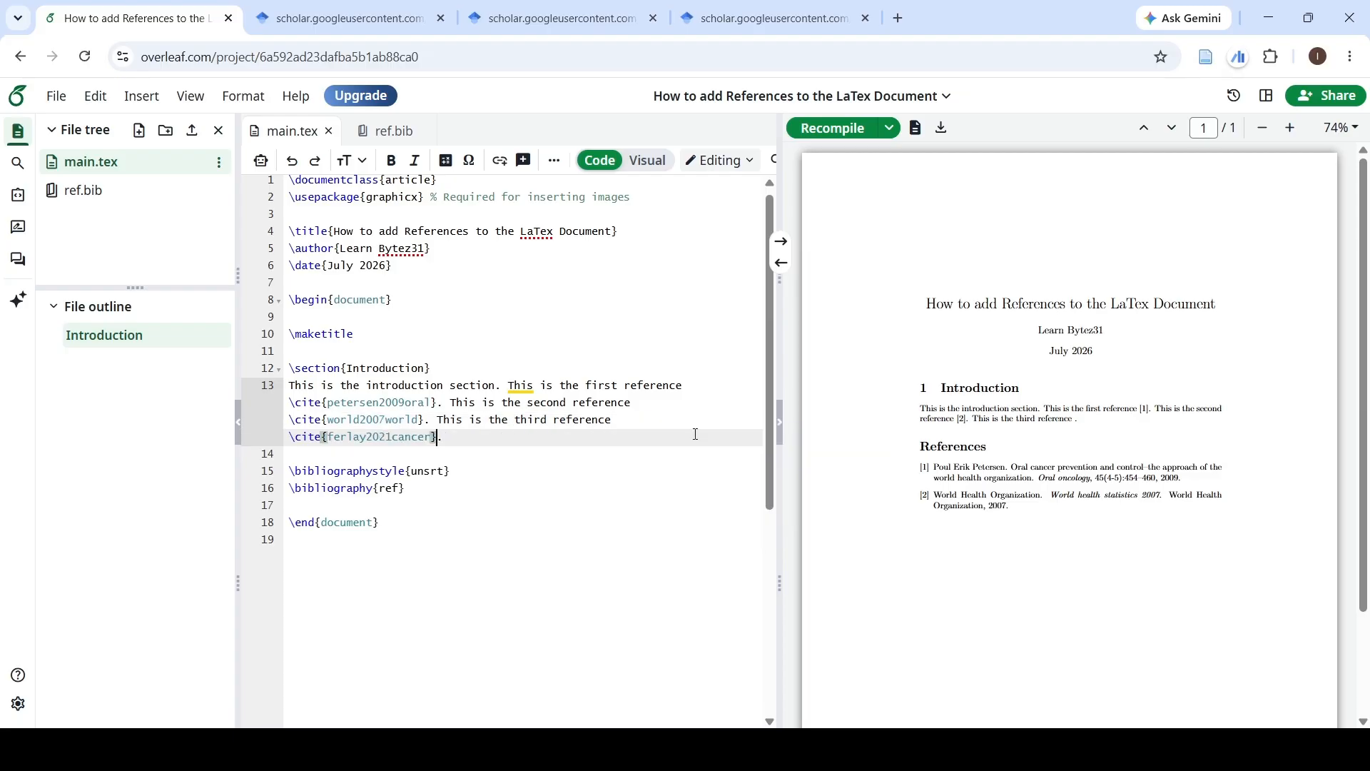
key("End")
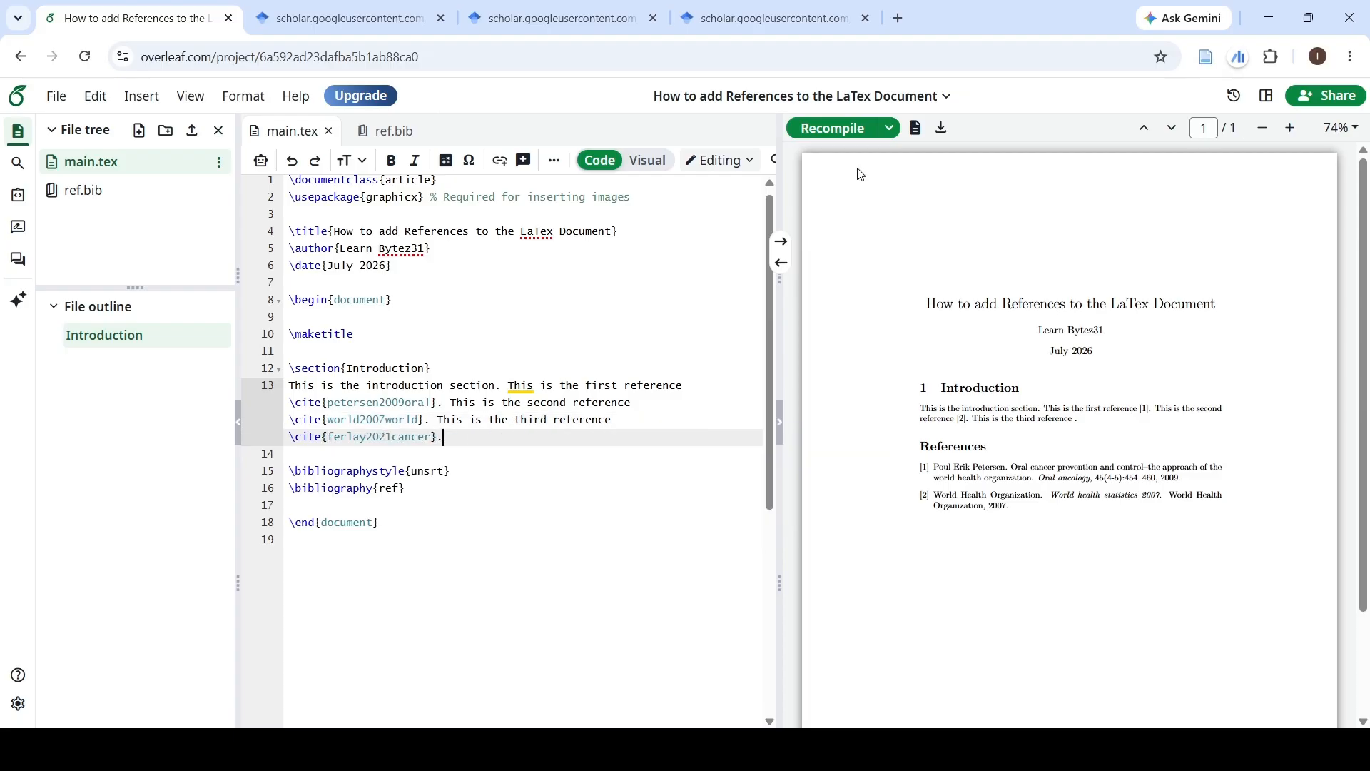
left_click(830, 128)
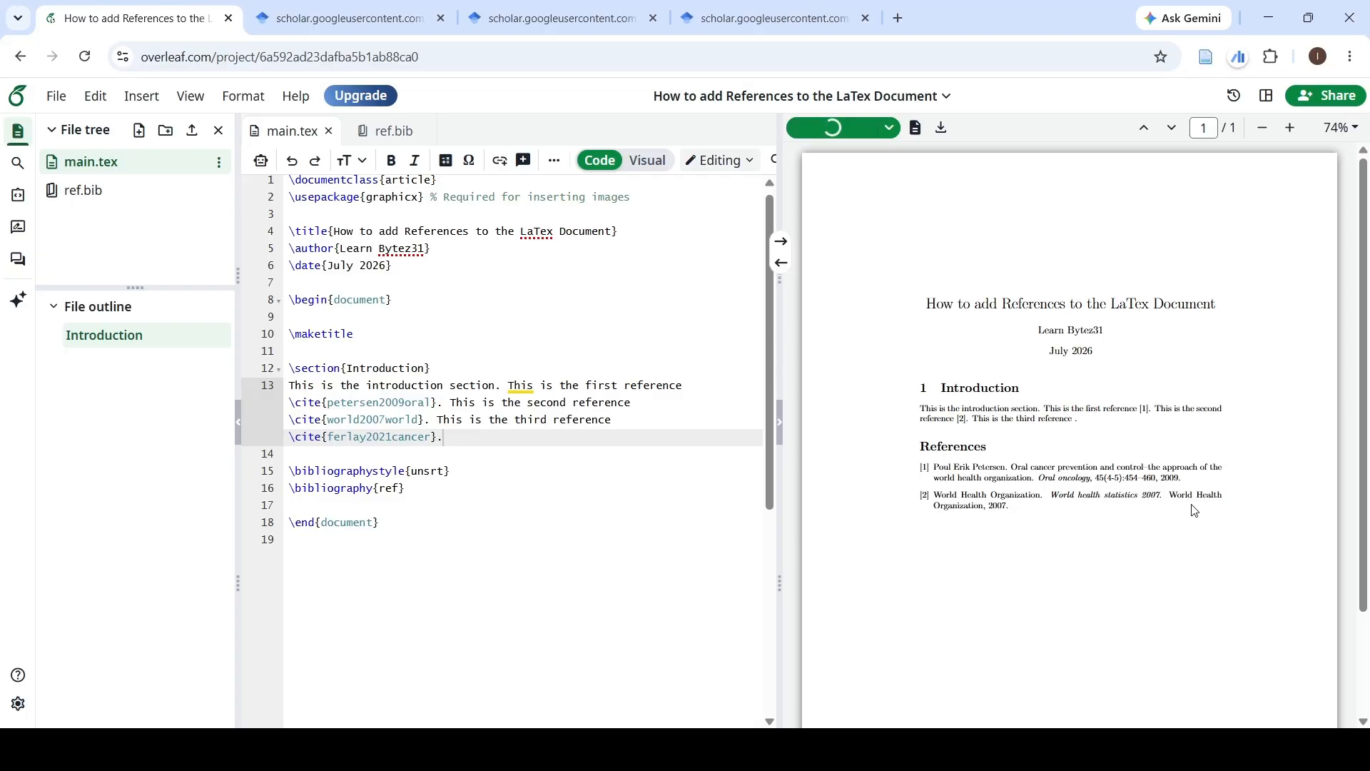